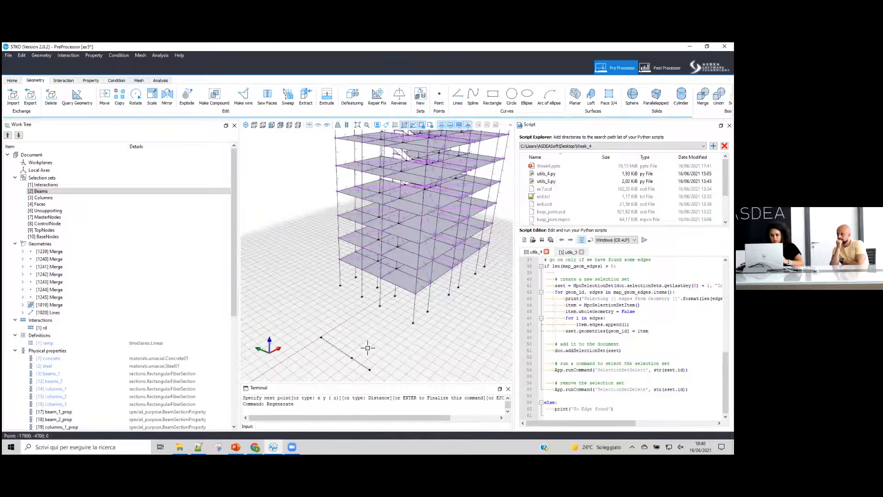
- Delete the small stray surface selected near the base of the building model
middle_click_drag(326, 340, 335, 268)
scroll(345, 245, "down", 2)
left_click(345, 245)
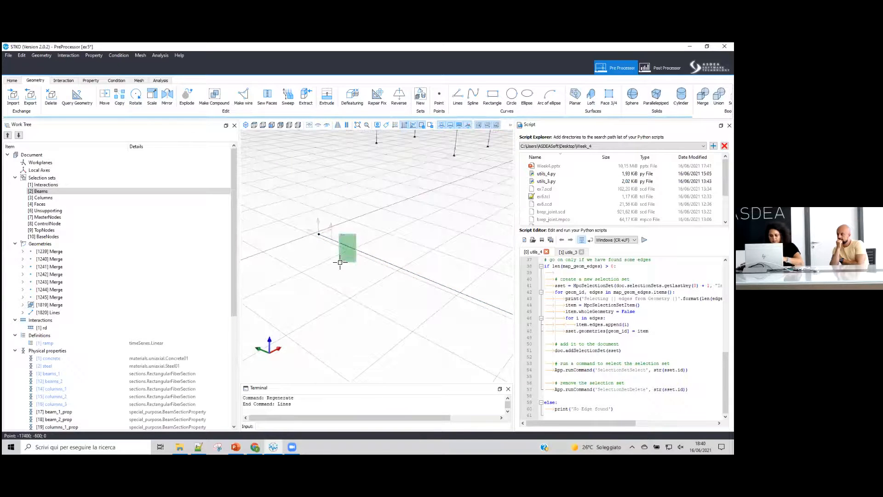
key("Delete")
- Draw a straight line between two ground-grid points in front of the building
left_click(458, 96)
left_click(314, 235)
scroll(287, 233, "down", 3)
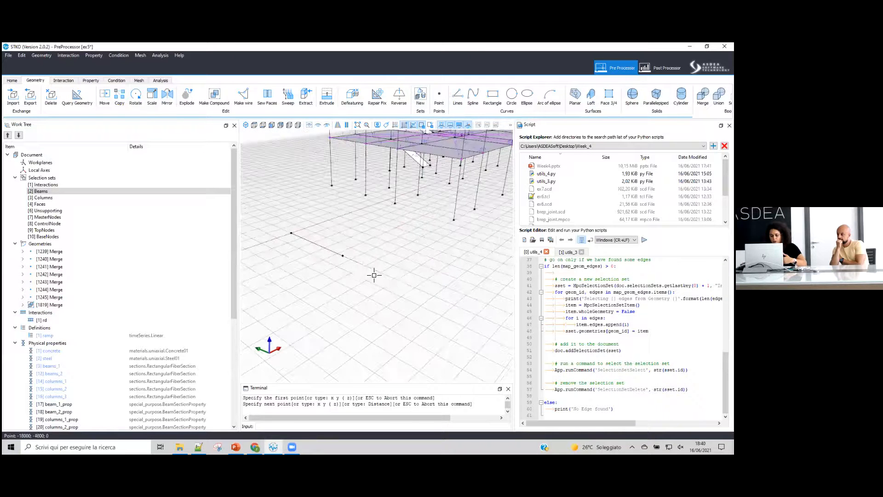
left_click(415, 289)
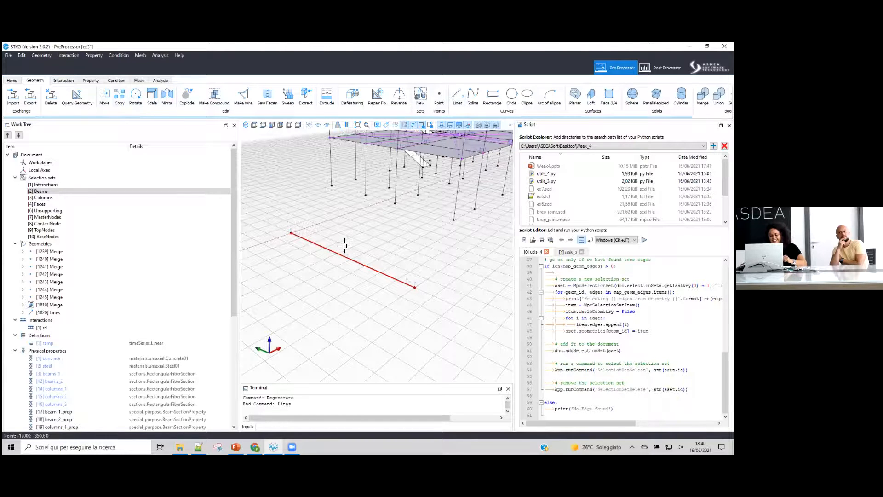
key("Escape")
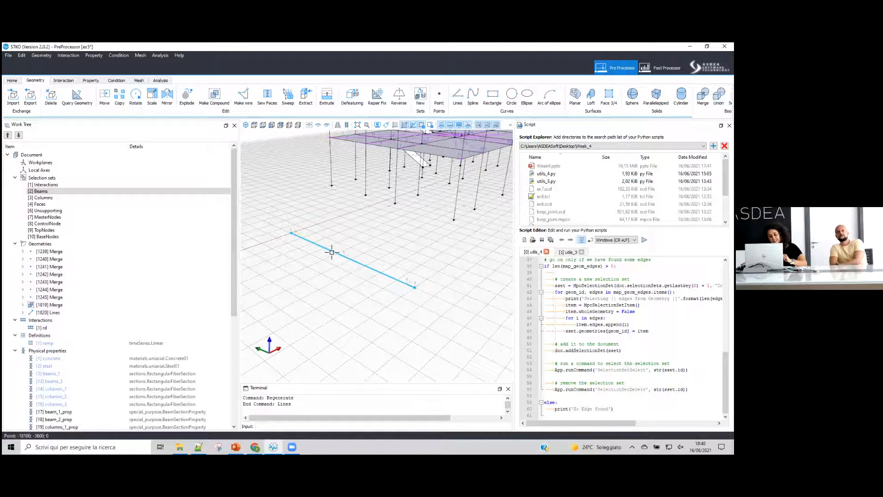
- Draw a second line between the same two ground-grid points and pick it from the overlapping items
left_click(458, 95)
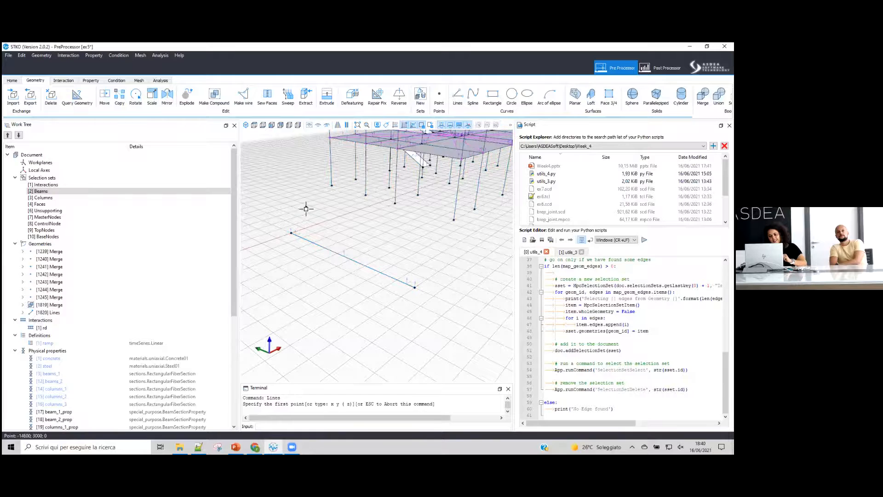
left_click(292, 235)
left_click(414, 289)
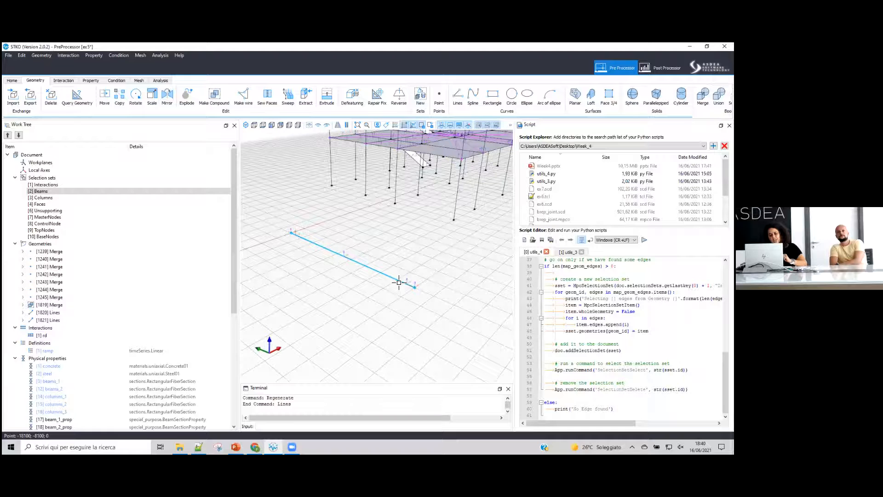
left_click(399, 283)
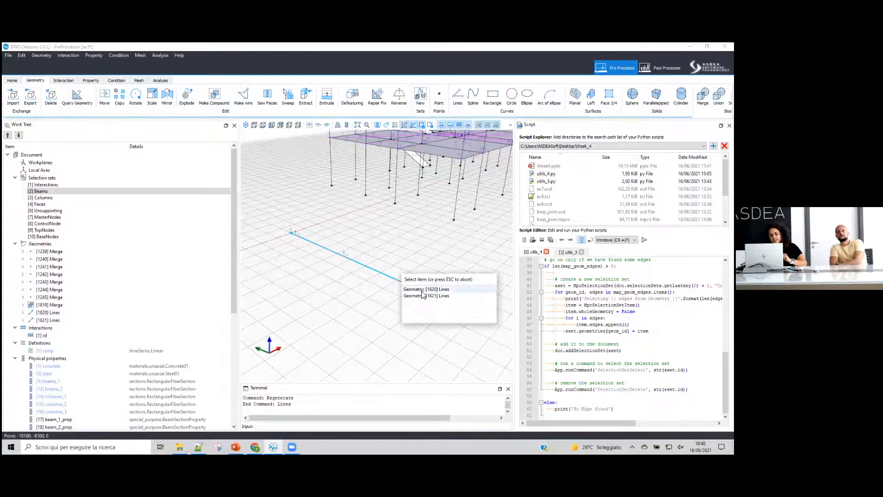
left_click(420, 296)
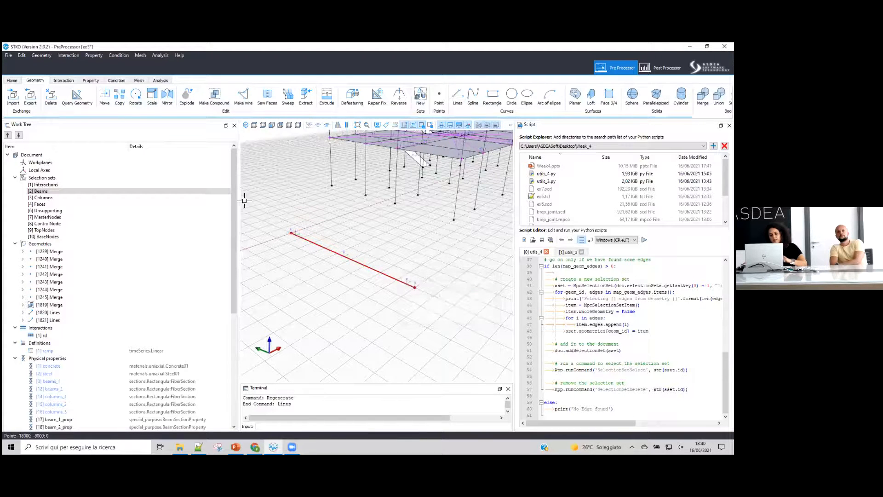
left_click(122, 106)
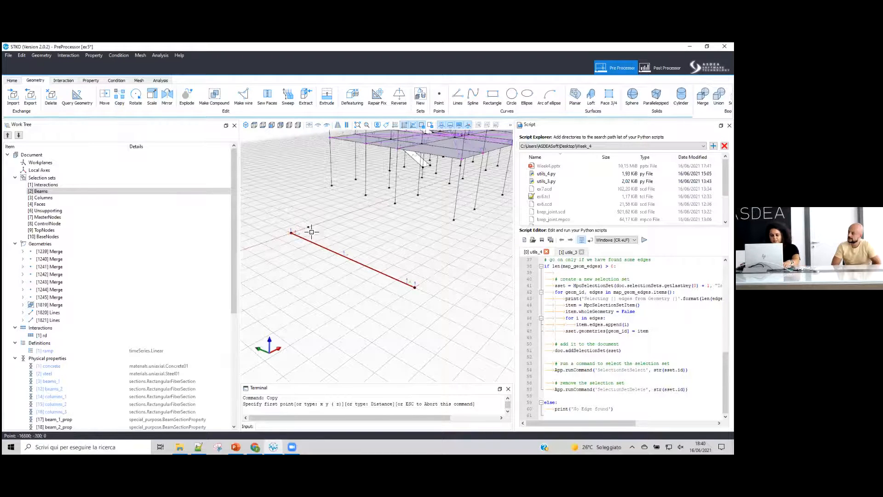
left_click(290, 234)
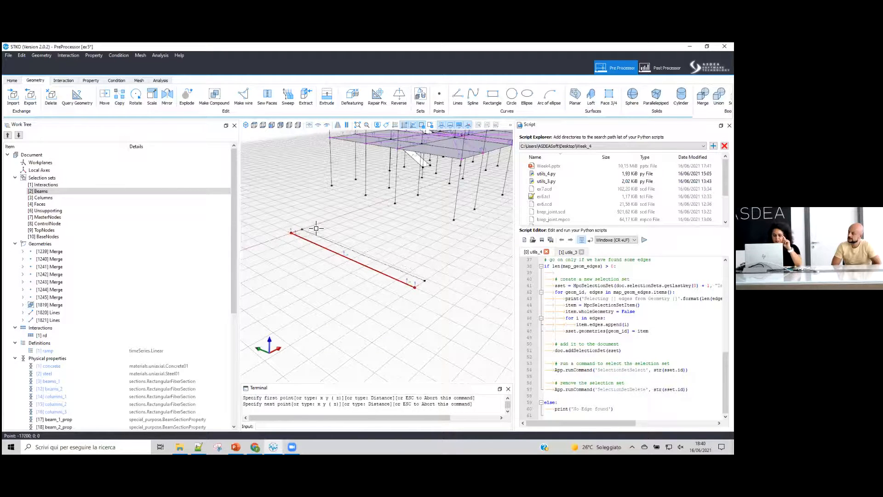
key("Escape")
- Move the selected line one grid bay sideways along the ground grid
left_click(302, 238)
left_click(328, 253)
left_click(105, 96)
left_click(293, 235)
scroll(320, 227, "up", 5)
left_click(315, 249)
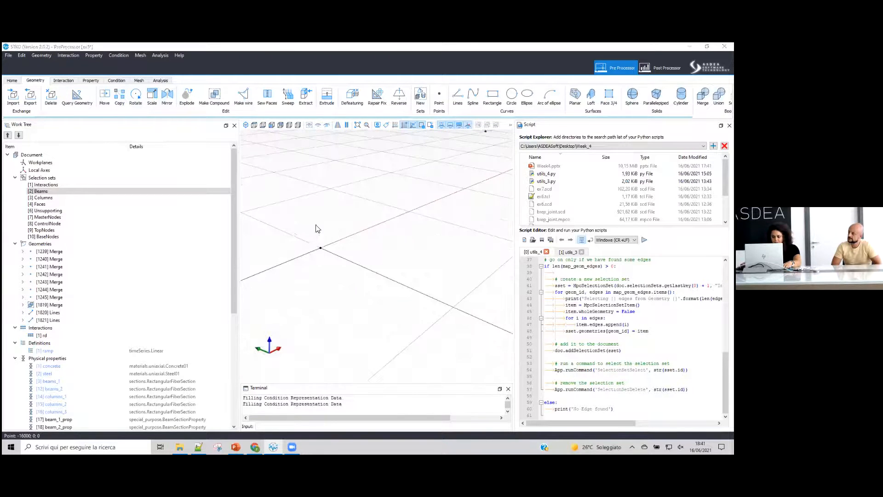
scroll(316, 225, "down", 5)
- Copy the line to two further parallel positions, each one grid bay farther along the ground
left_click(329, 234)
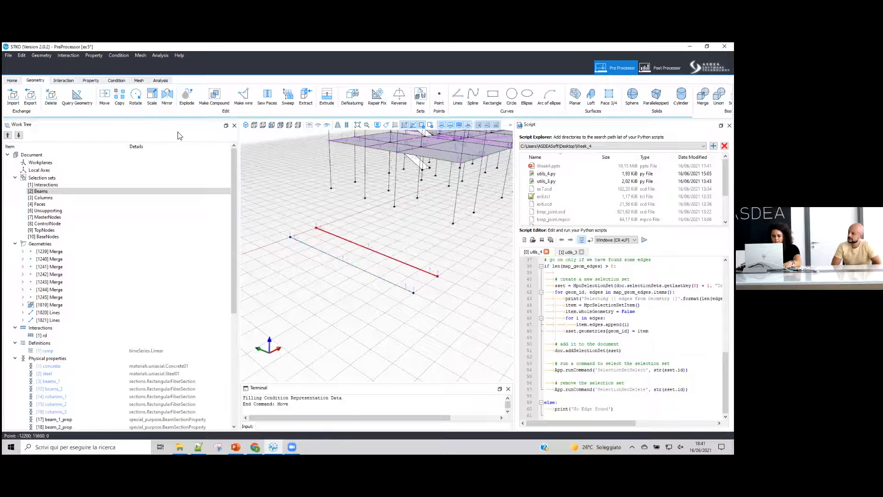
left_click(119, 96)
left_click(290, 237)
left_click(316, 228)
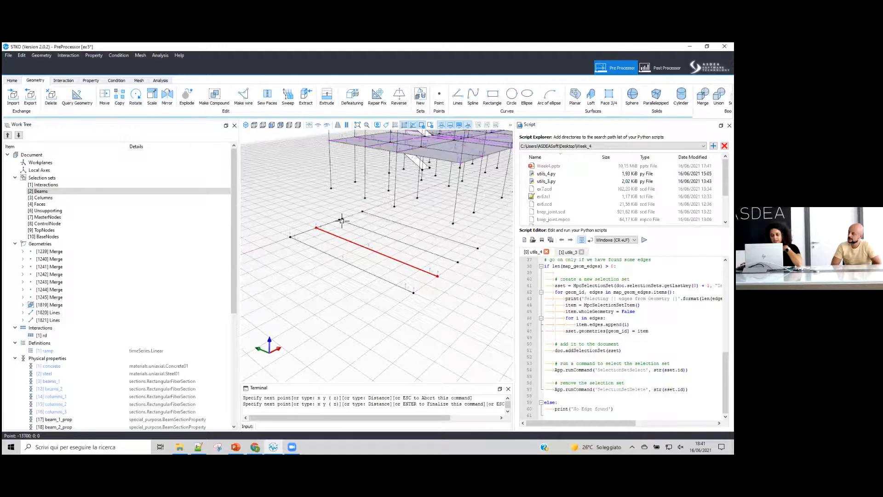
scroll(338, 222, "up", 5)
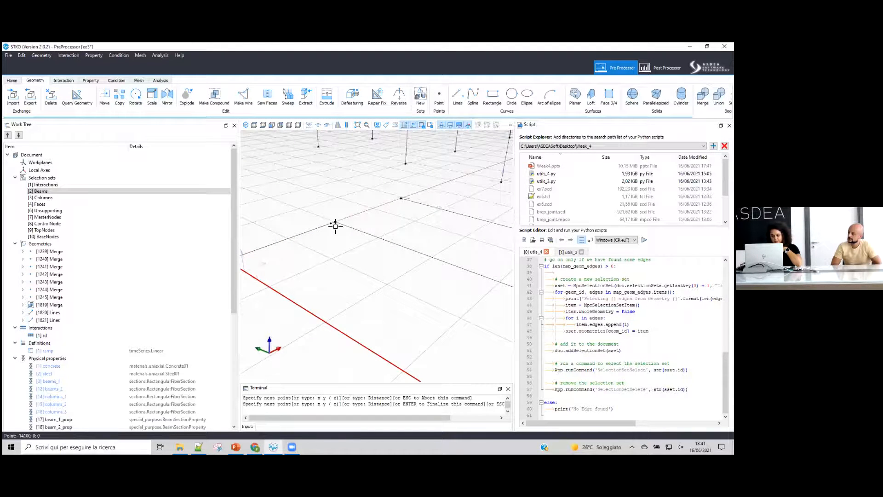
left_click(337, 223)
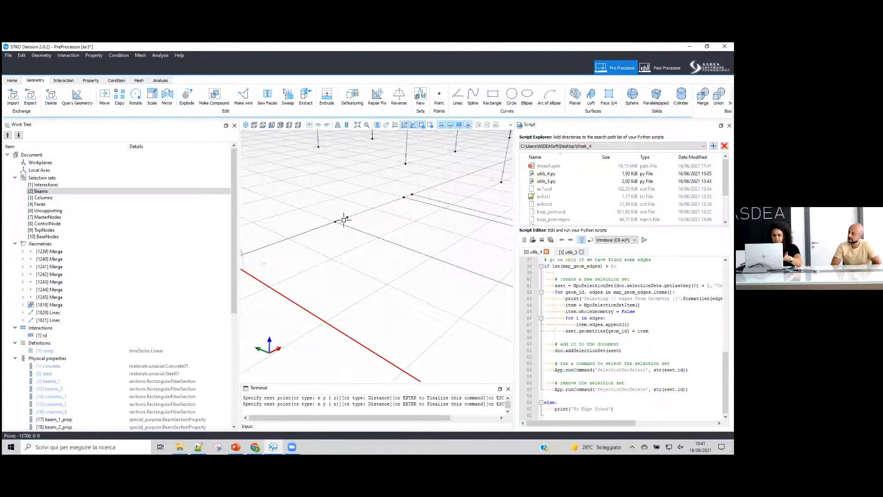
scroll(337, 225, "down", 5)
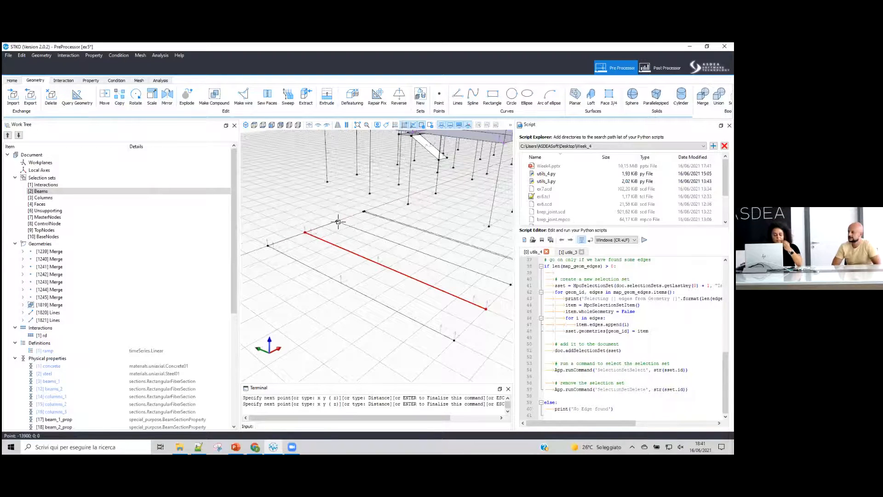
left_click(337, 230)
key("Return")
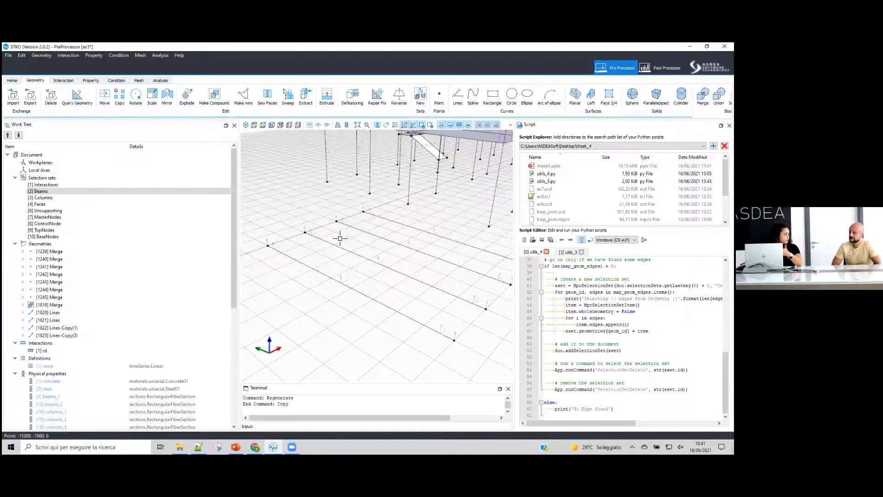
- Move the selected line back onto the starting grid point of the original line
scroll(349, 237, "down", 2)
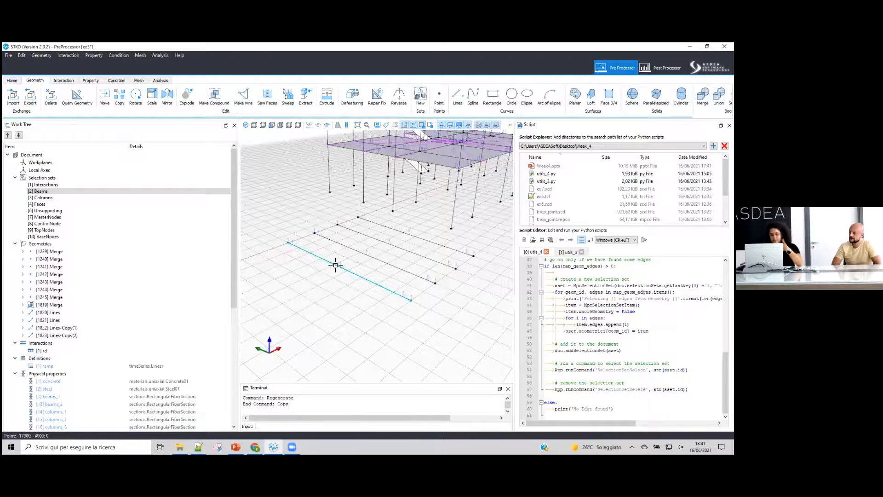
left_click(326, 238)
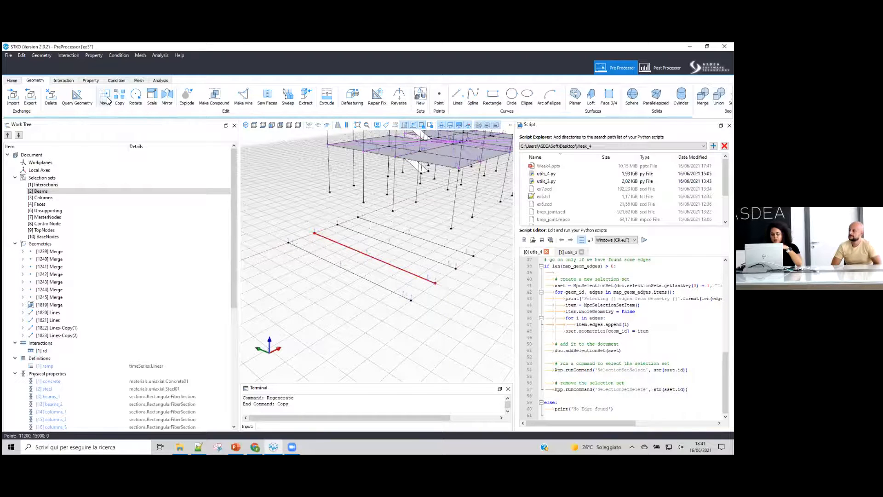
left_click(106, 98)
left_click(291, 241)
left_click(289, 241)
left_click(308, 251)
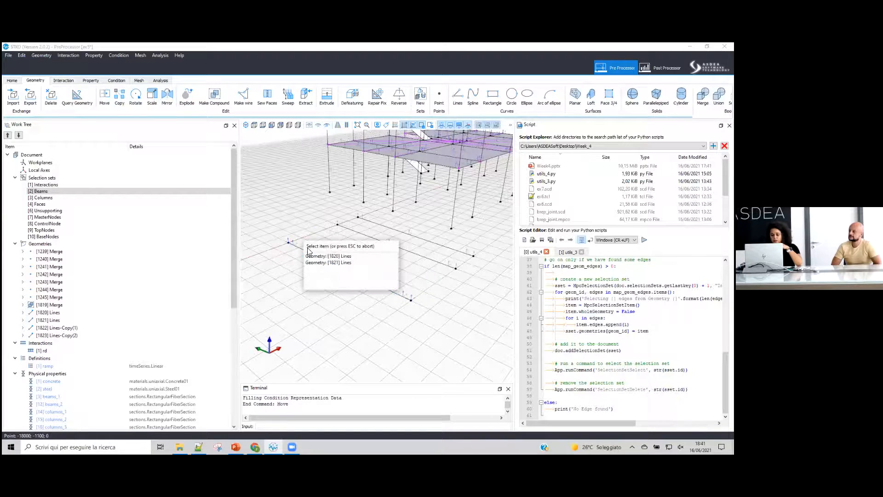
left_click(343, 256)
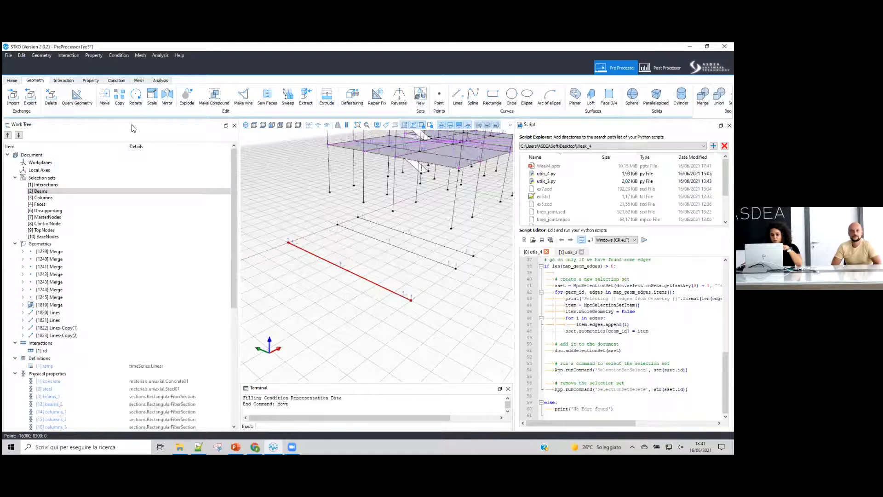
key("Escape")
left_click_drag(332, 244, 302, 276)
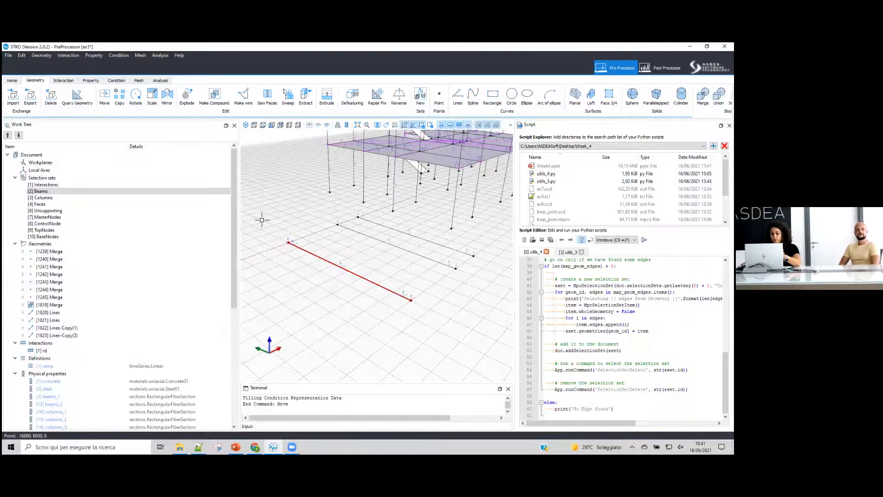
- Move the overlapping line one grid bay sideways along the ground grid
left_click(109, 104)
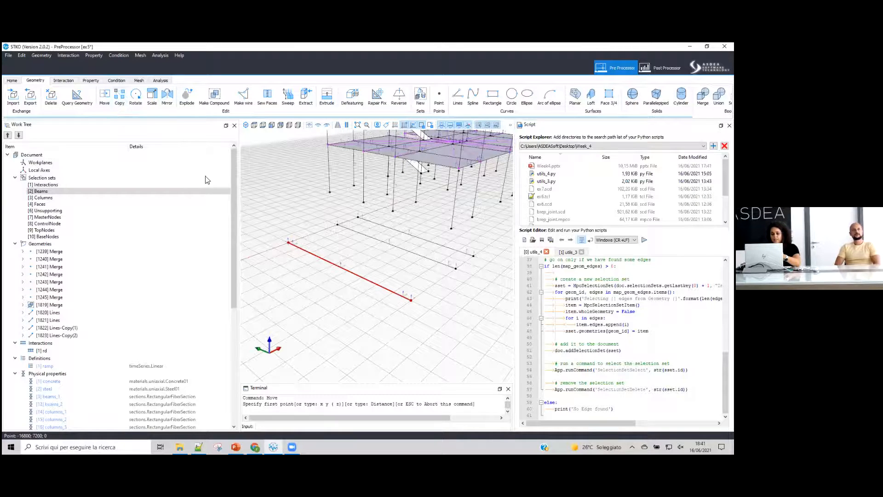
left_click(288, 242)
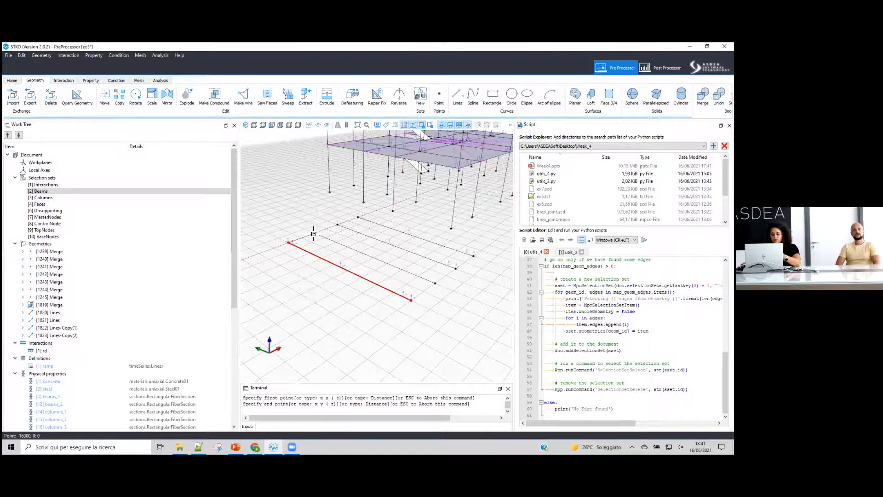
left_click(313, 232)
left_click(331, 241)
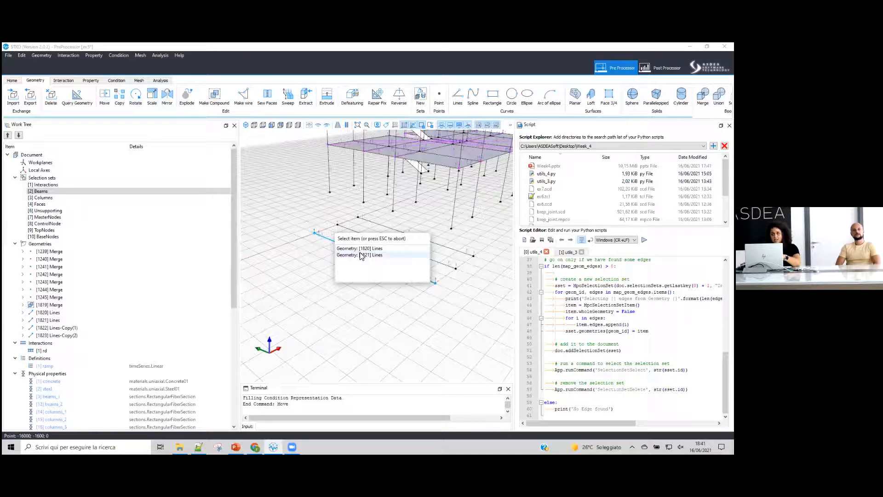
left_click(324, 221)
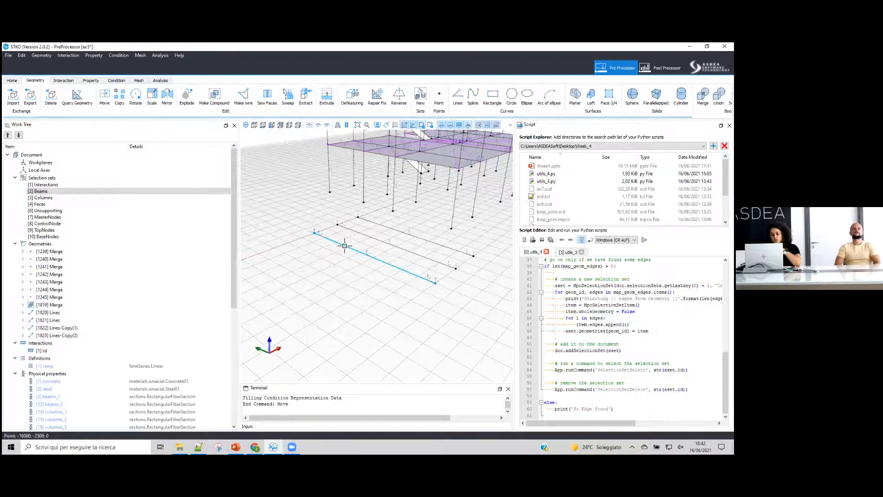
- Select the duplicate overlapping line from the item list and delete it
left_click(345, 245)
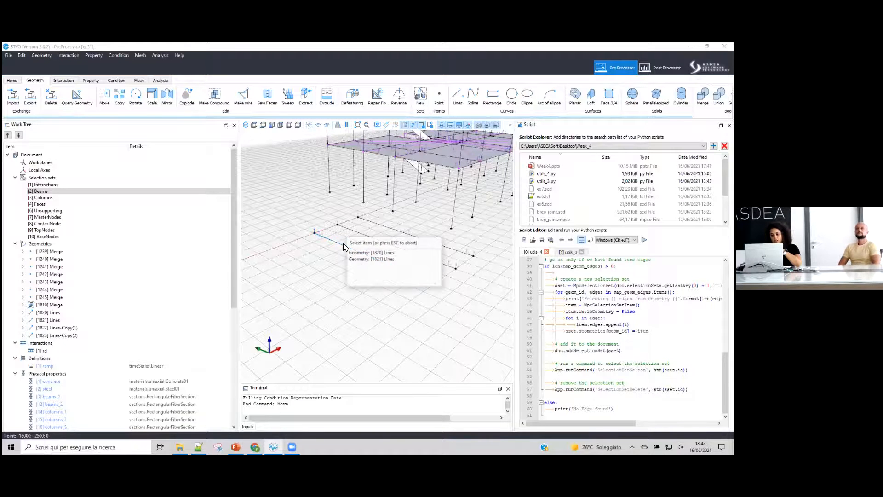
left_click(376, 259)
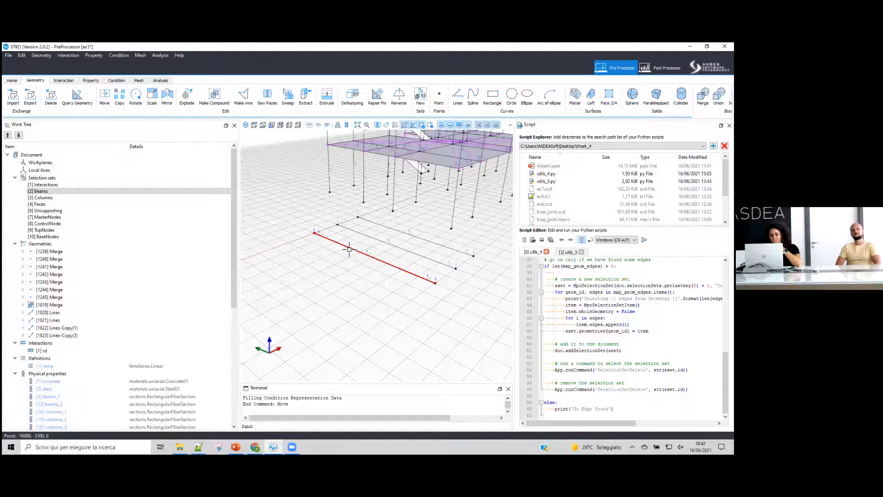
left_click(51, 100)
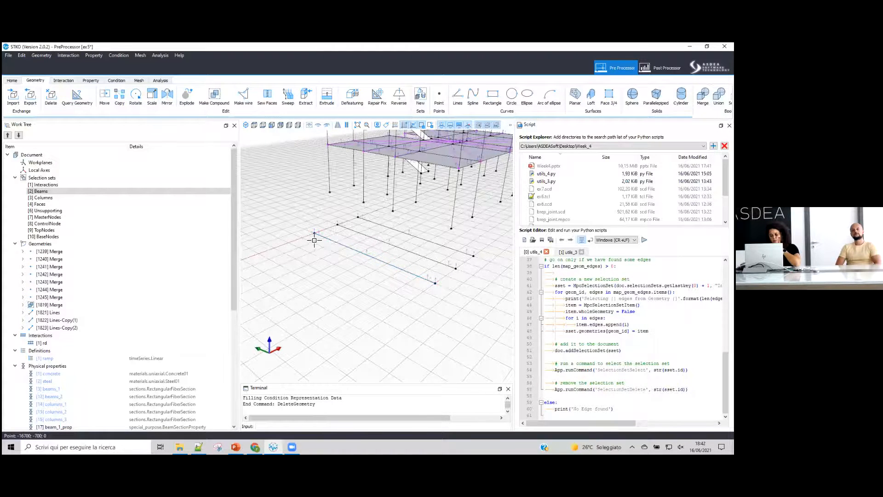
scroll(315, 242, "down", 5)
middle_click_drag(393, 287, 393, 239)
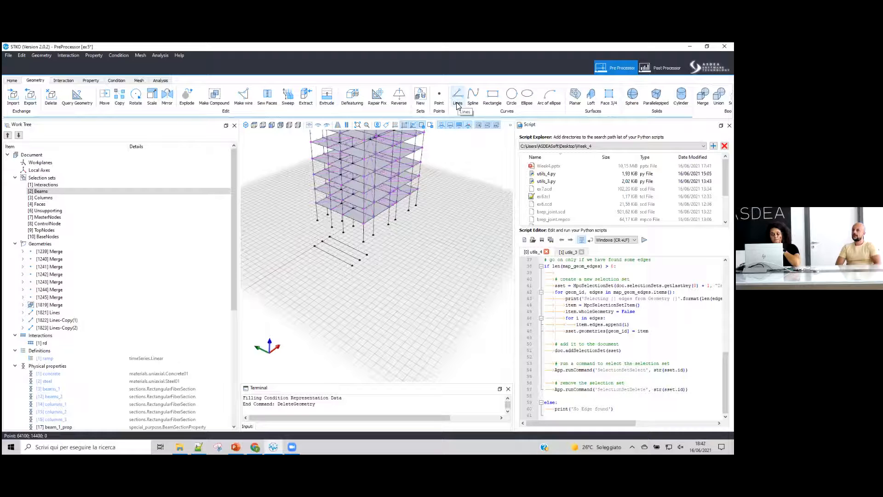
left_click(493, 96)
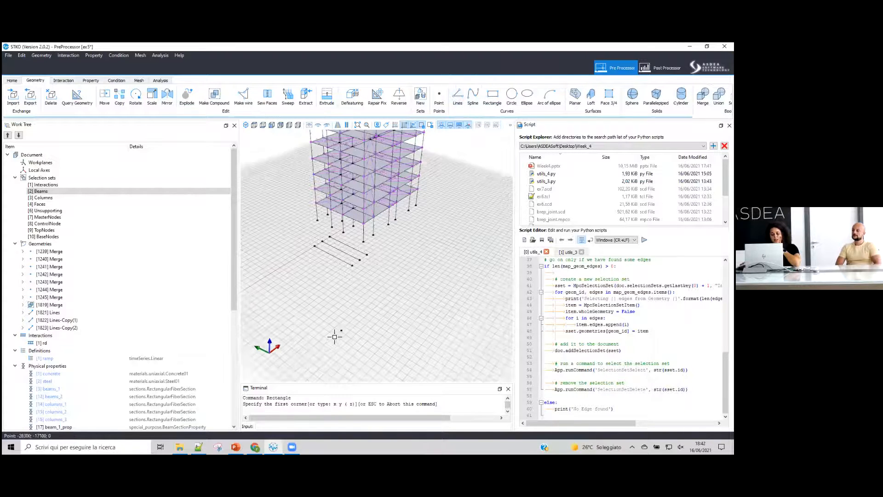
scroll(354, 299, "up", 3)
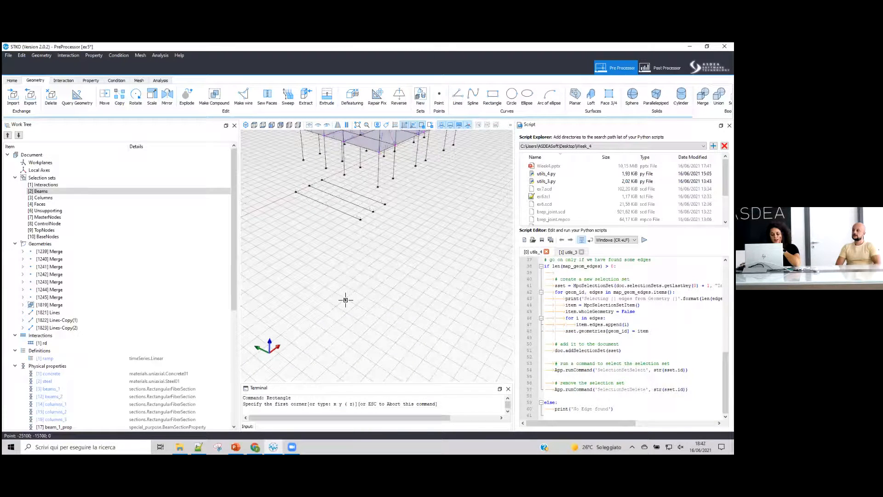
scroll(346, 300, "up", 3)
left_click(323, 301)
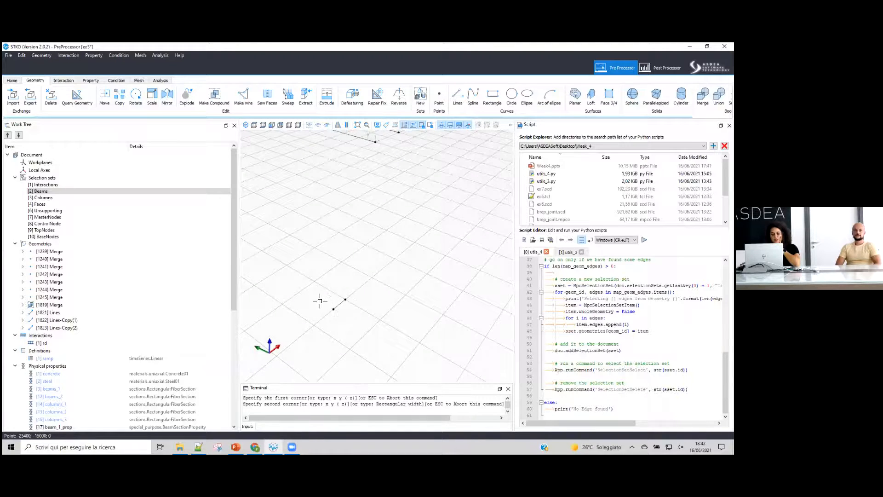
scroll(323, 300, "down", 4)
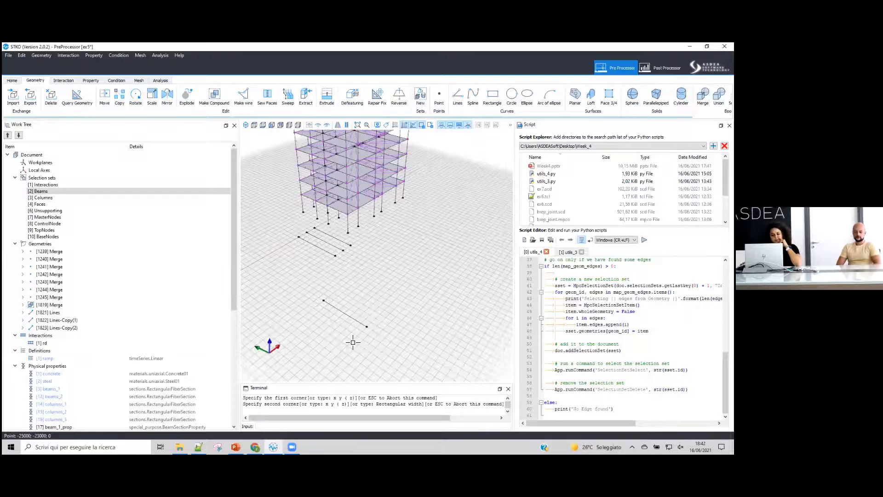
scroll(359, 338, "up", 1)
key("Escape")
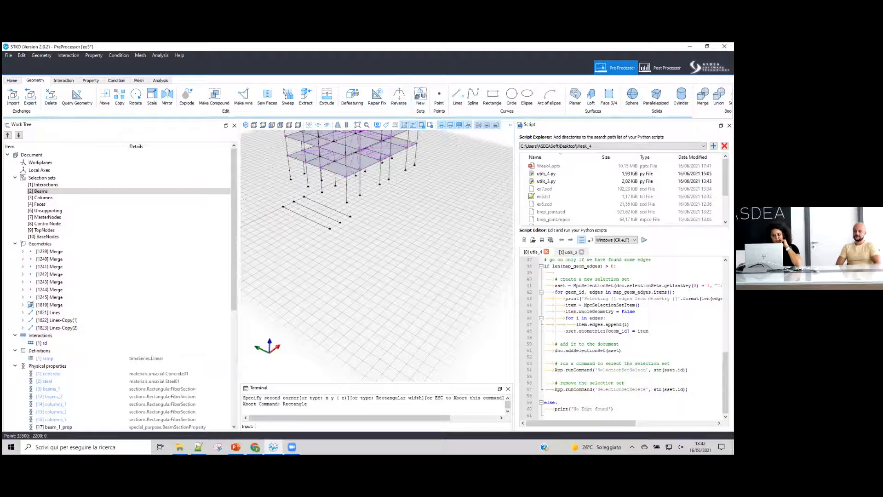
- Draw a chain of connected ground lines beside the frame with the Lines tool, then delete them
left_click(454, 104)
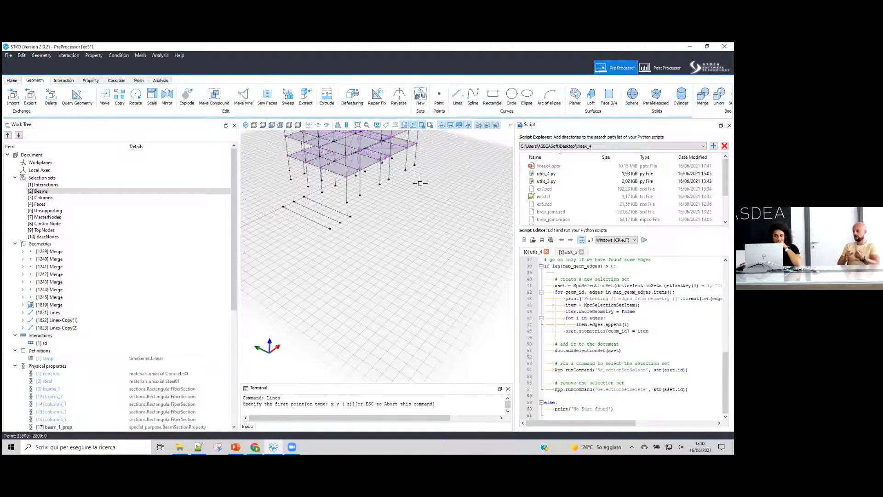
scroll(326, 275, "up", 2)
left_click(326, 274)
left_click(379, 237)
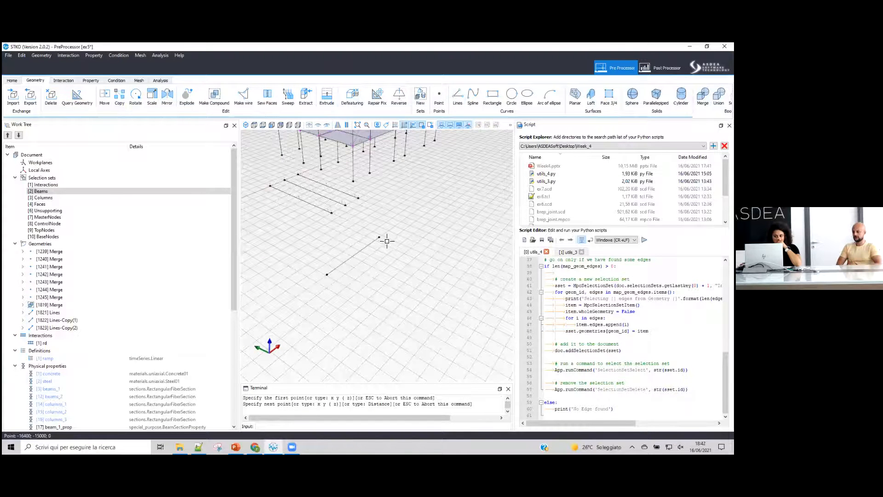
left_click(462, 270)
left_click(413, 324)
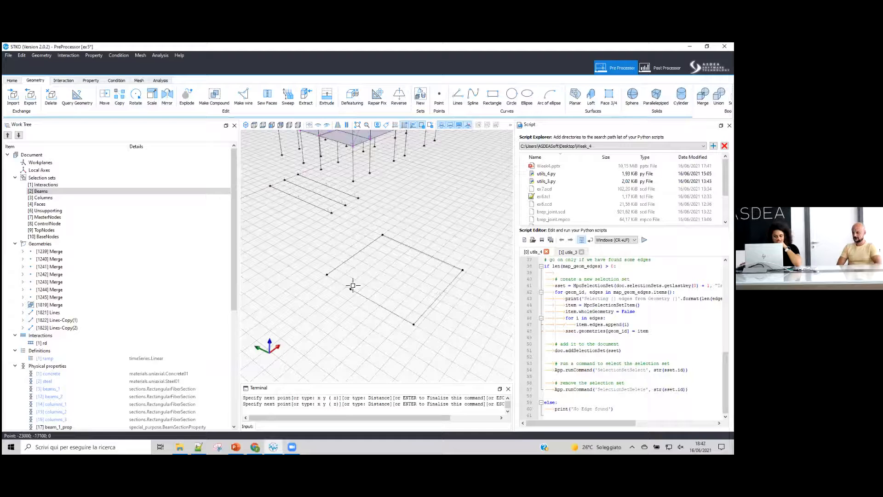
key("Return")
scroll(330, 274, "up", 3)
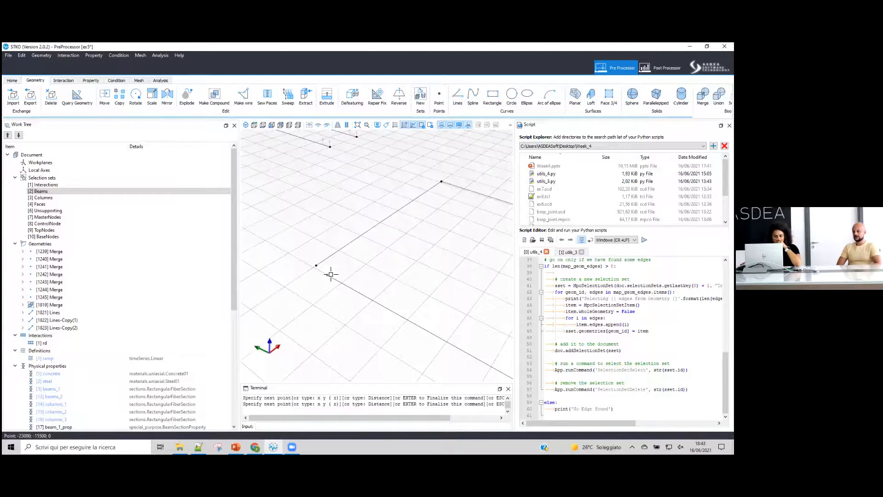
left_click(329, 257)
key("Delete")
- Draw a closed one-bay square of connected lines on the ground grid beside the existing lines
left_click(457, 98)
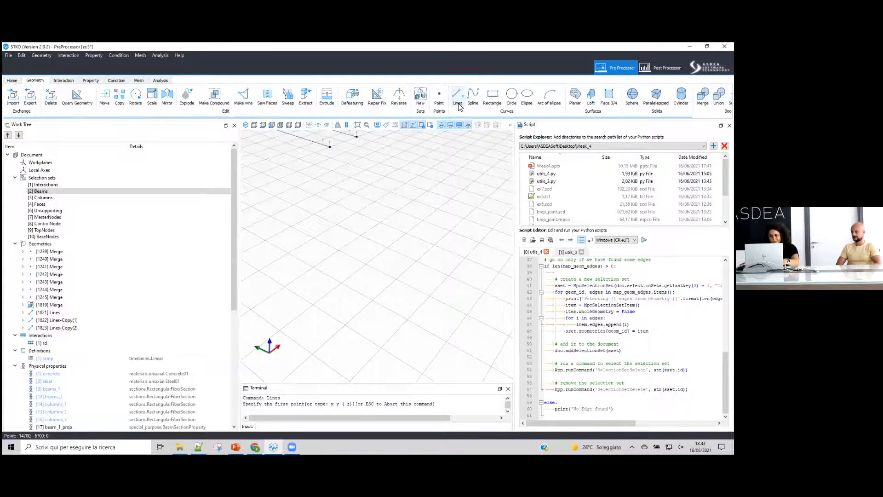
left_click(315, 238)
scroll(318, 238, "down", 3)
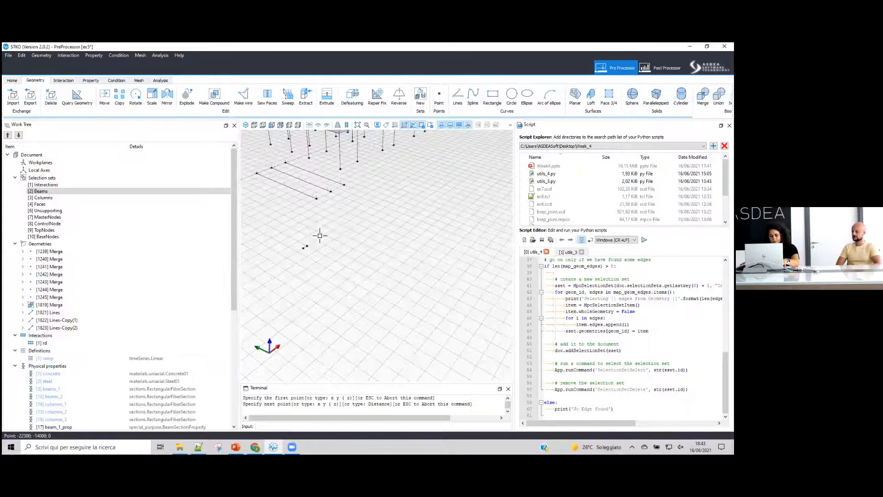
scroll(353, 220, "up", 3)
scroll(353, 220, "up", 2)
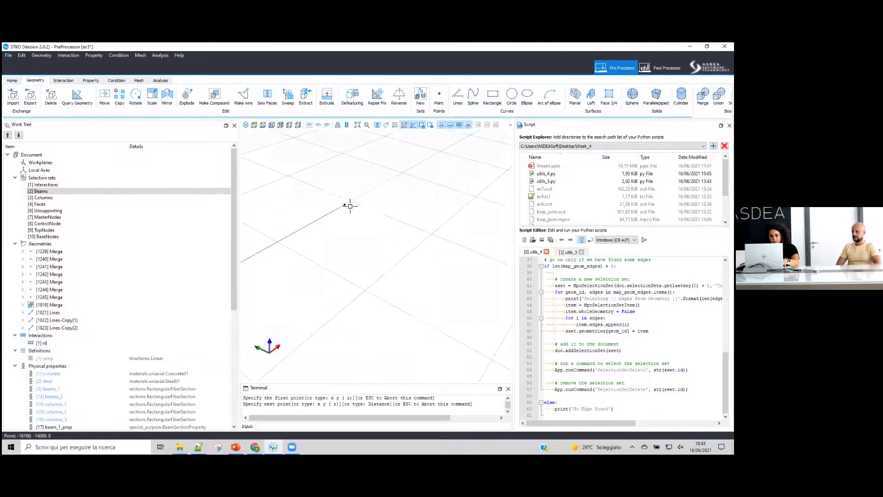
left_click(351, 202)
scroll(351, 202, "down", 4)
scroll(380, 216, "up", 2)
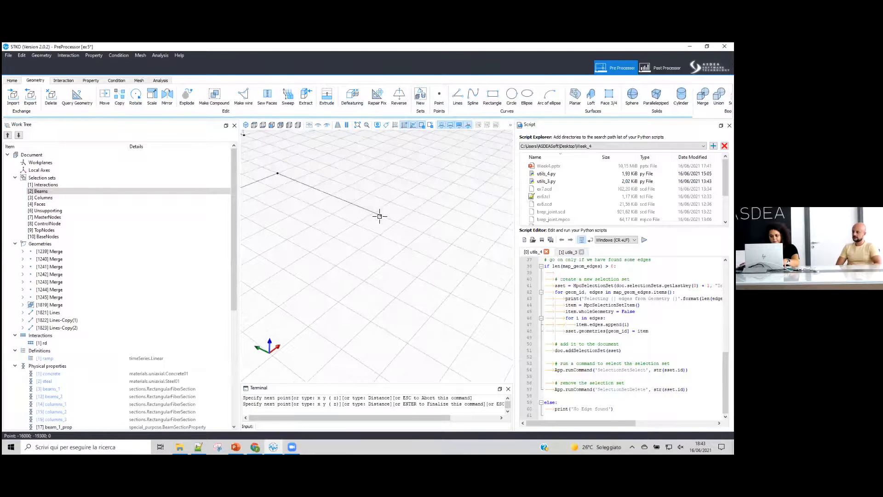
left_click(375, 215)
scroll(389, 217, "down", 3)
scroll(336, 246, "up", 2)
left_click(345, 255)
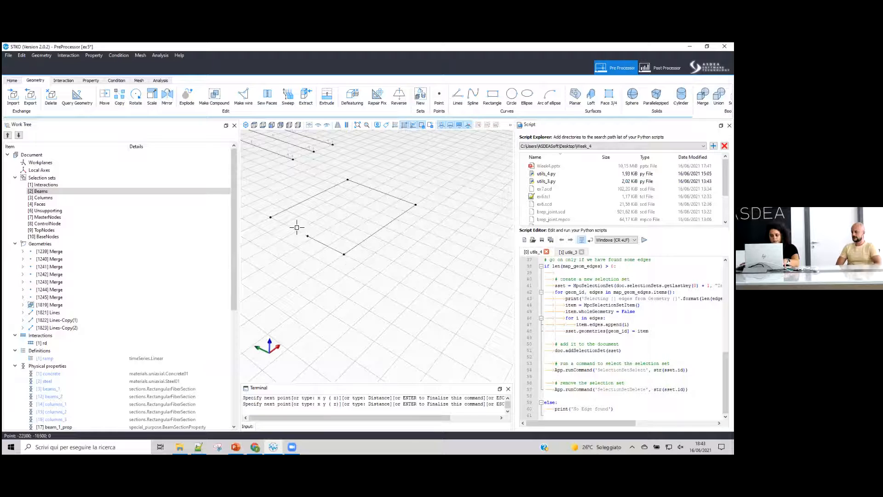
scroll(270, 219, "up", 3)
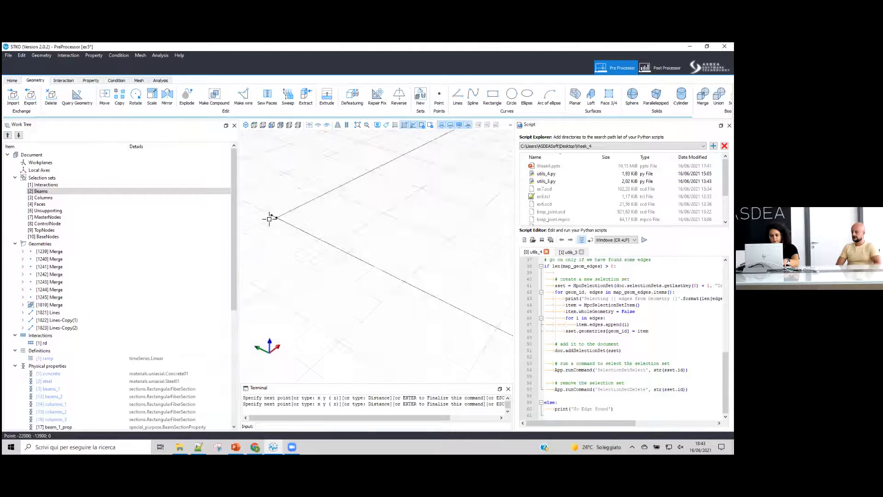
key("Return")
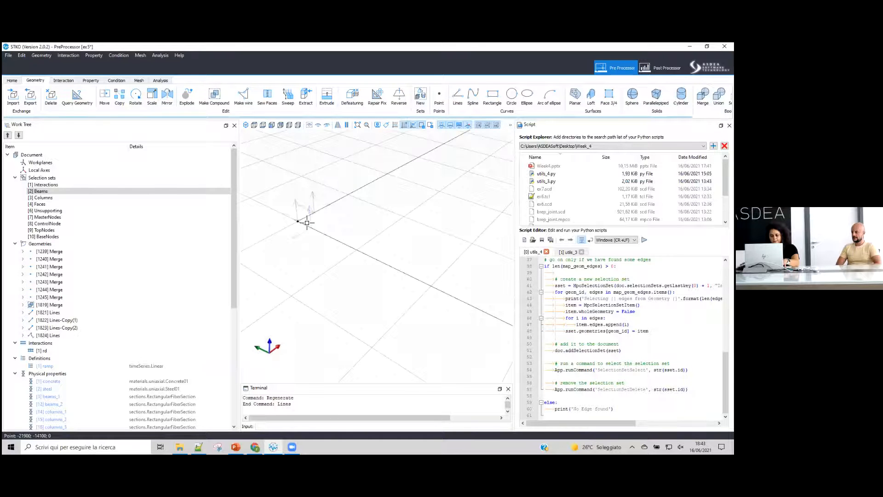
- Copy the square outline to three adjacent grid positions, forming a two-by-two arrangement of squares
left_click(348, 128)
scroll(364, 251, "up", 4)
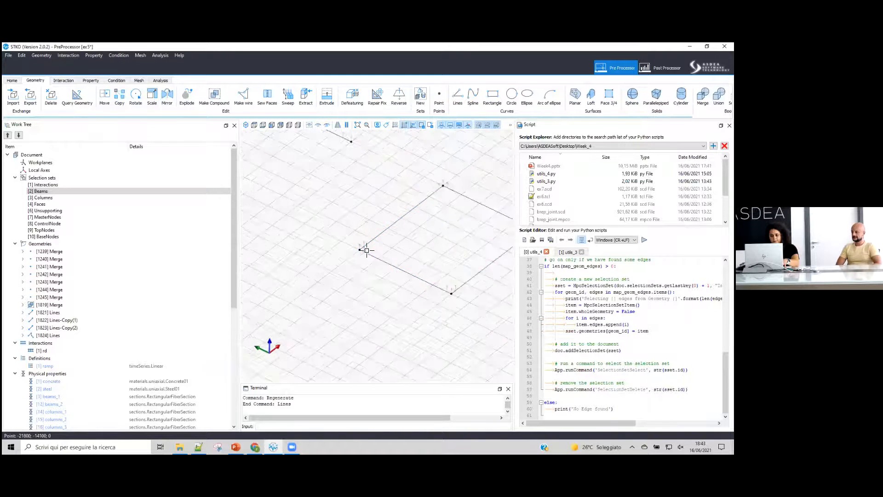
scroll(355, 251, "down", 5)
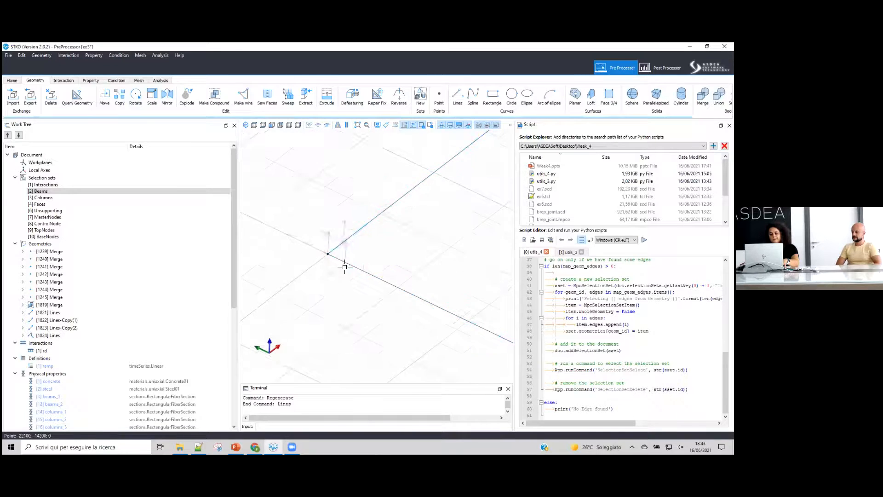
left_click(120, 96)
left_click(340, 263)
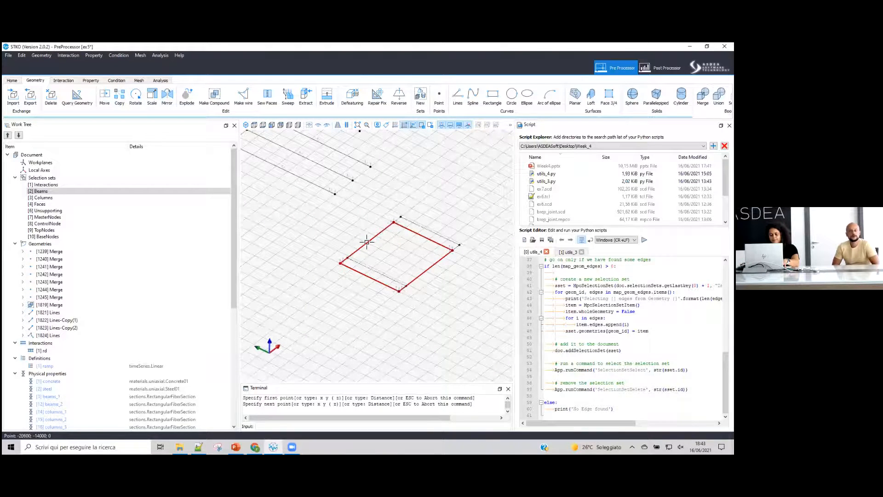
left_click(394, 223)
left_click(398, 291)
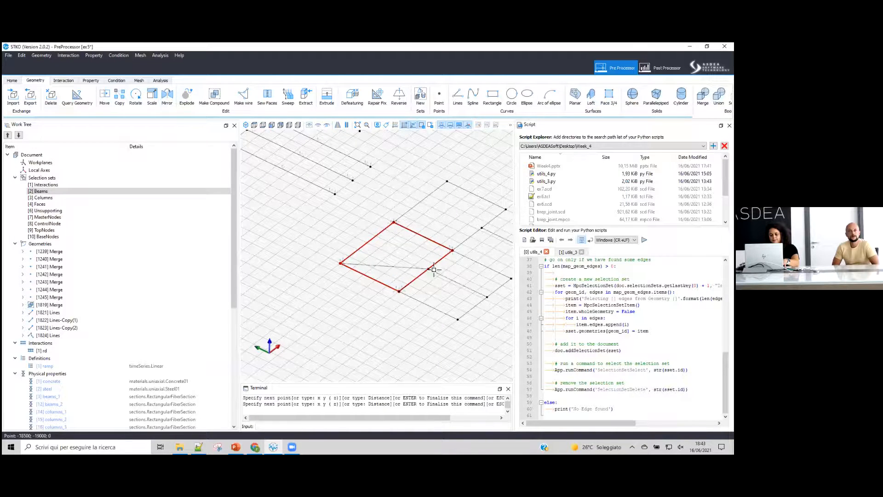
left_click(454, 250)
key("Return")
scroll(337, 250, "down", 2)
scroll(455, 257, "up", 2)
left_click_drag(433, 190, 346, 298)
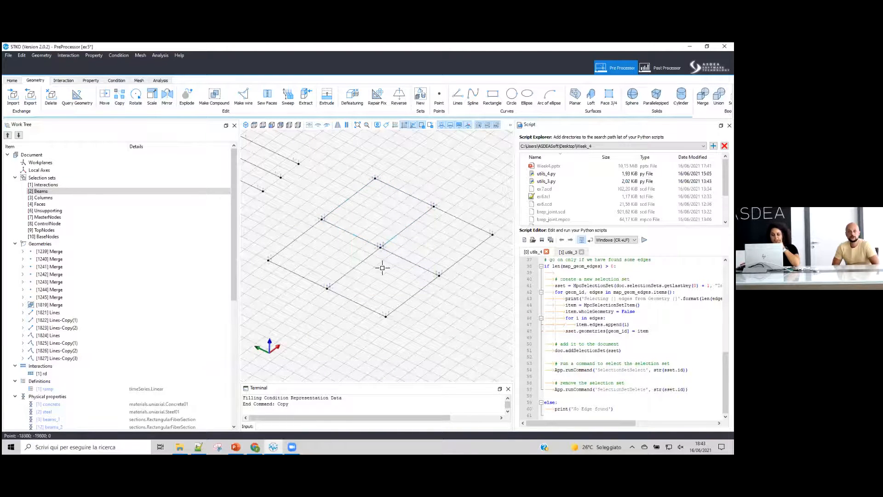
scroll(370, 201, "down", 5)
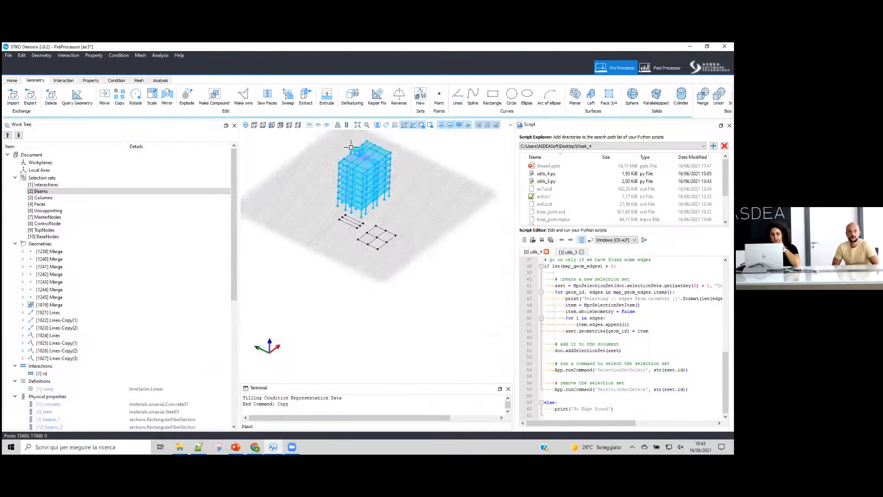
scroll(355, 145, "up", 5)
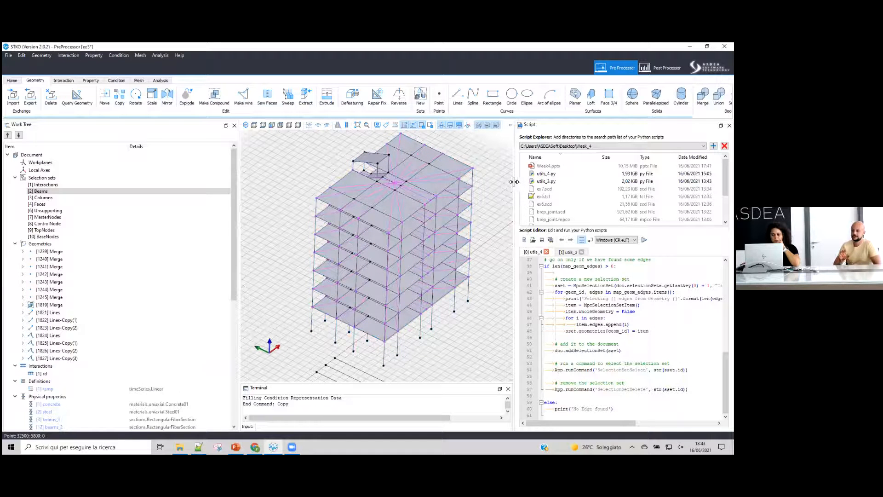
- Switch to PowerPoint and present slide 24 on default local-axis assignment in STKO
left_click(236, 446)
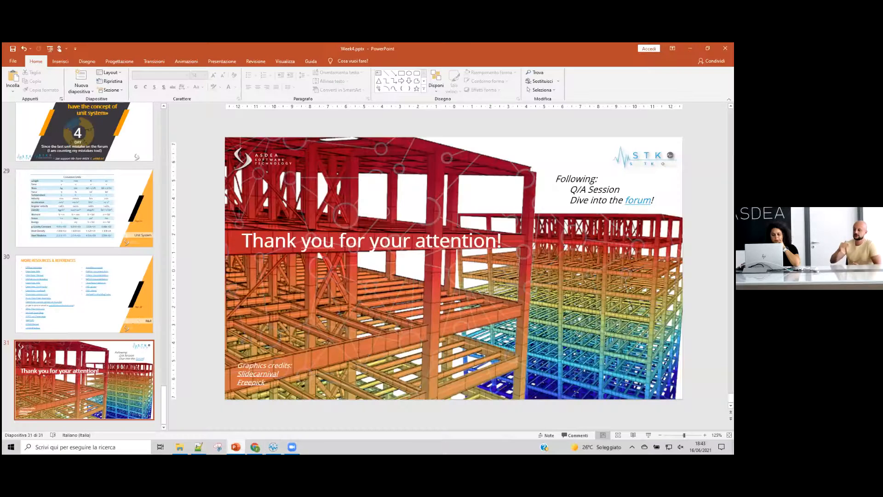
scroll(127, 212, "up", 10)
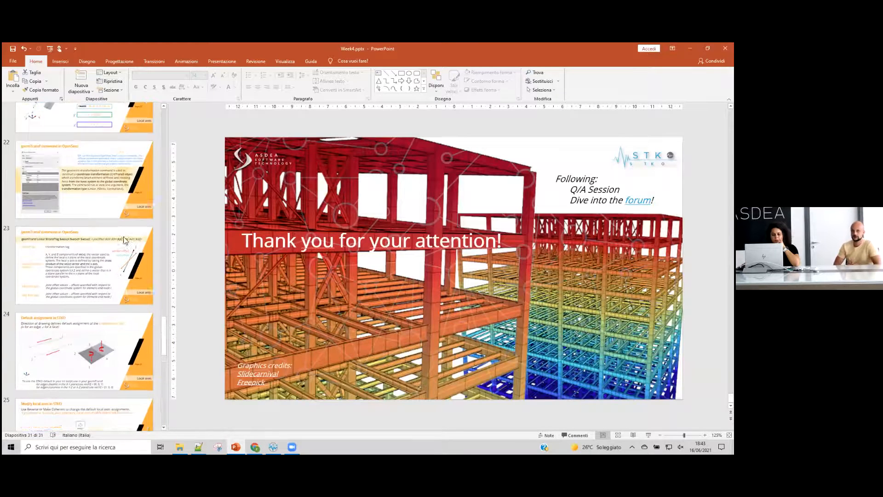
scroll(124, 239, "down", 1)
left_click(115, 276)
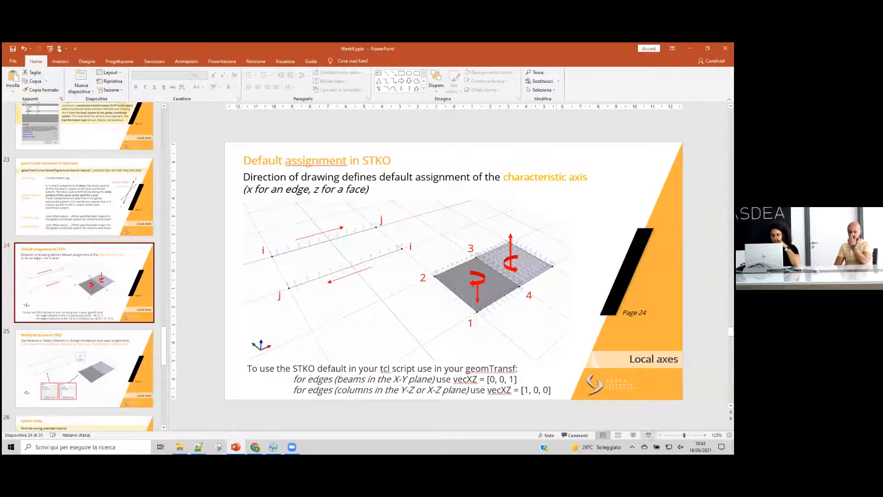
left_click(649, 435)
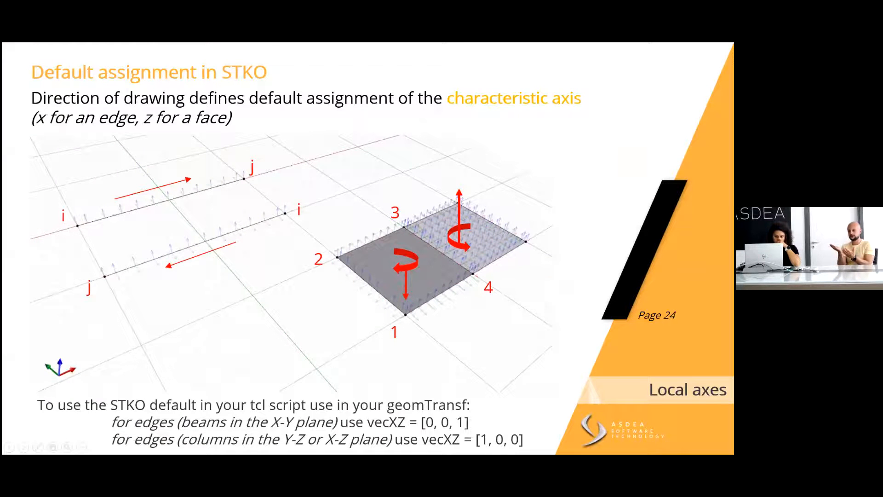
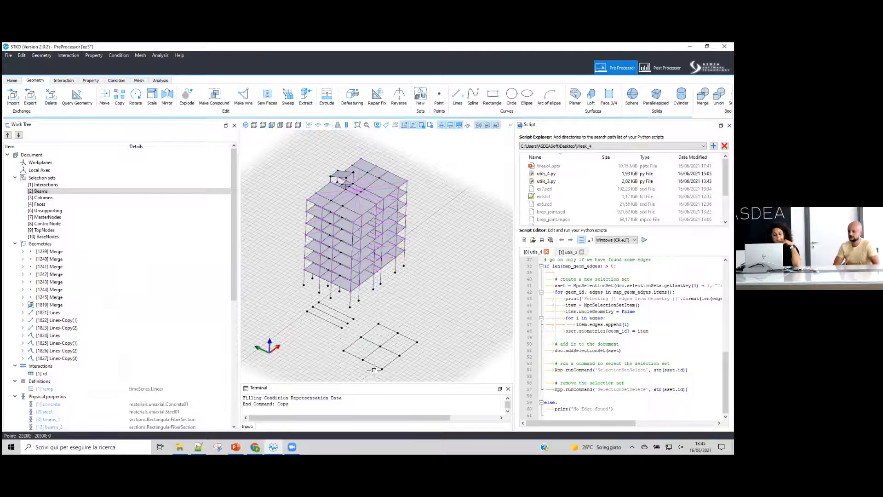
- Zoom in on the square grid and inspect the overlapping edges where the copied squares meet
scroll(368, 374, "up", 3)
scroll(389, 372, "up", 1)
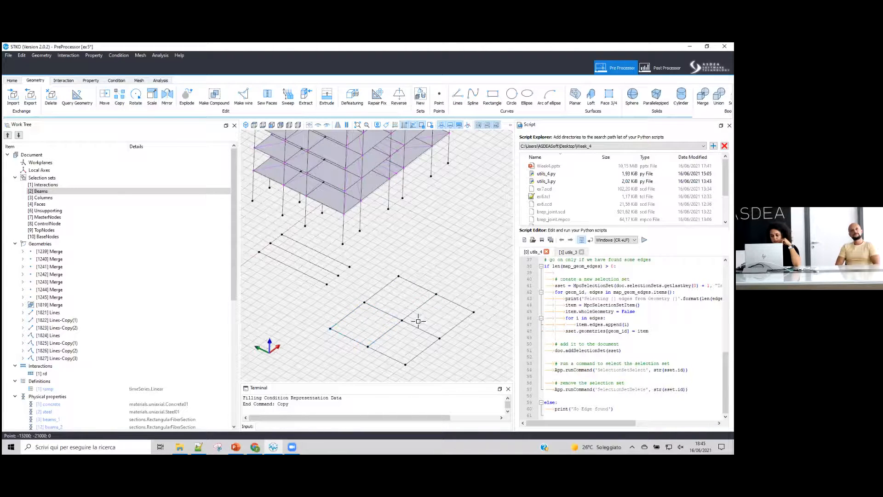
left_click(393, 323)
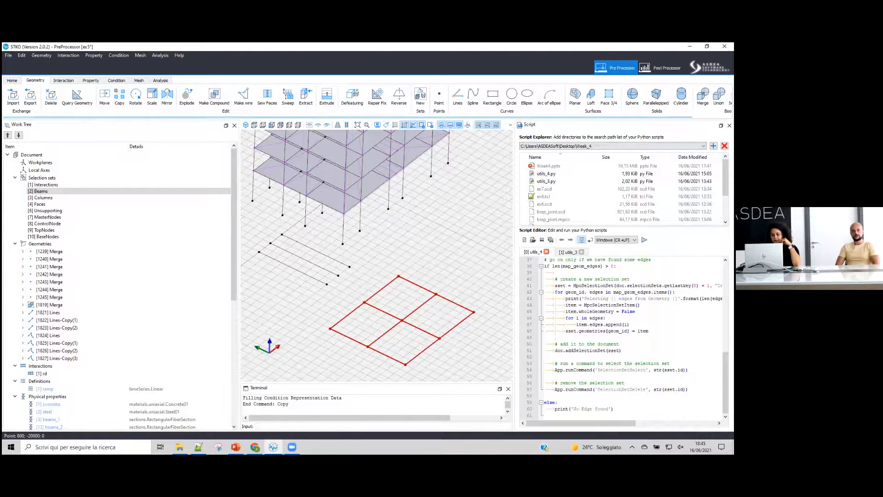
left_click(478, 232)
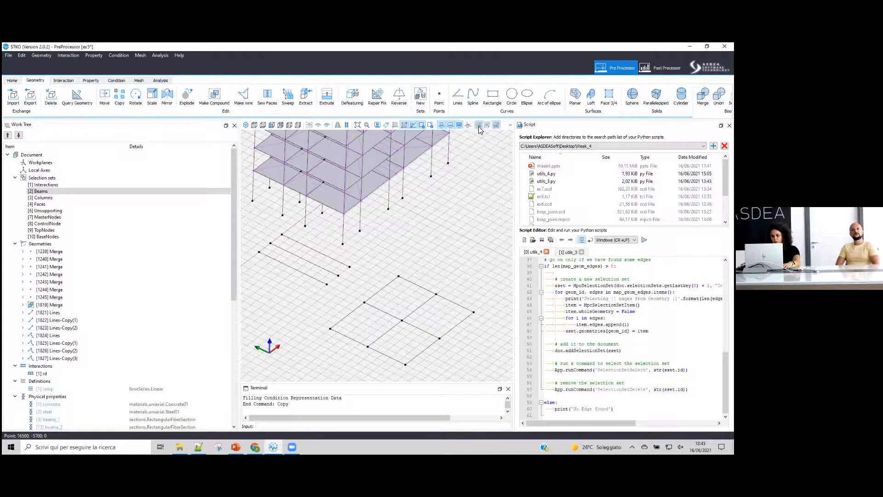
left_click(495, 126)
left_click(511, 125)
left_click(520, 134)
left_click(510, 126)
left_click(515, 145)
left_click(511, 126)
left_click(517, 152)
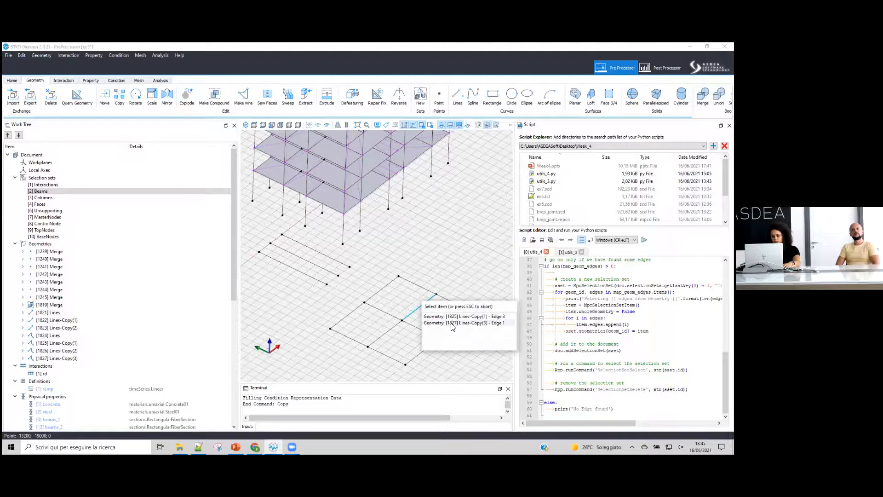
- Select all four copied squares and merge them into a single geometry
left_click_drag(466, 262, 375, 365)
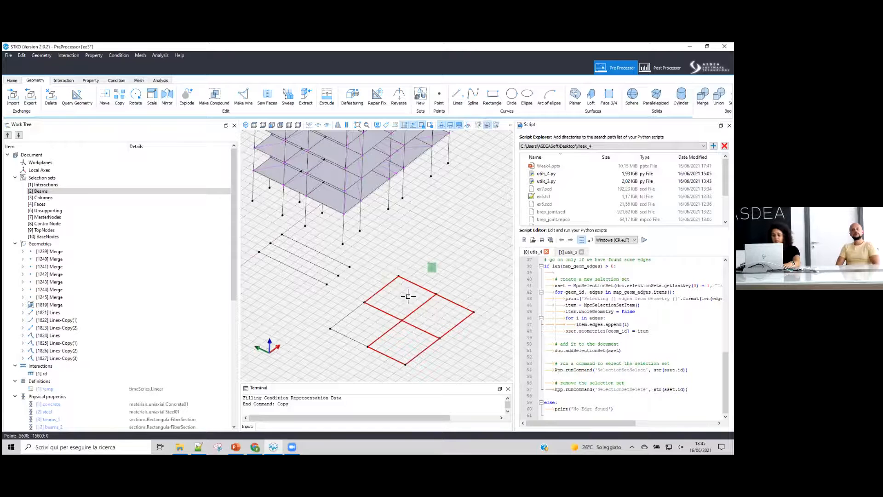
left_click_drag(372, 321, 331, 354)
left_click_drag(448, 272, 355, 366)
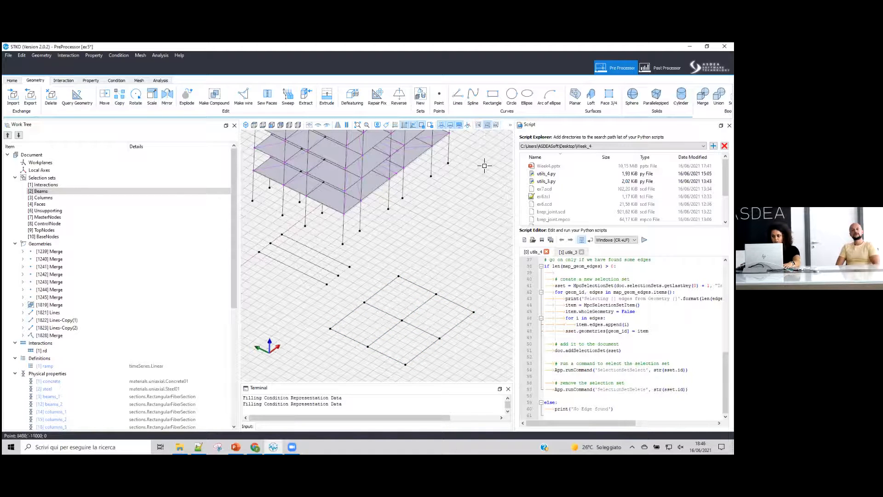
- Select a shared middle edge of the merged grid to check it is a single edge
left_click(422, 308)
key("Escape")
left_click(510, 125)
left_click(516, 143)
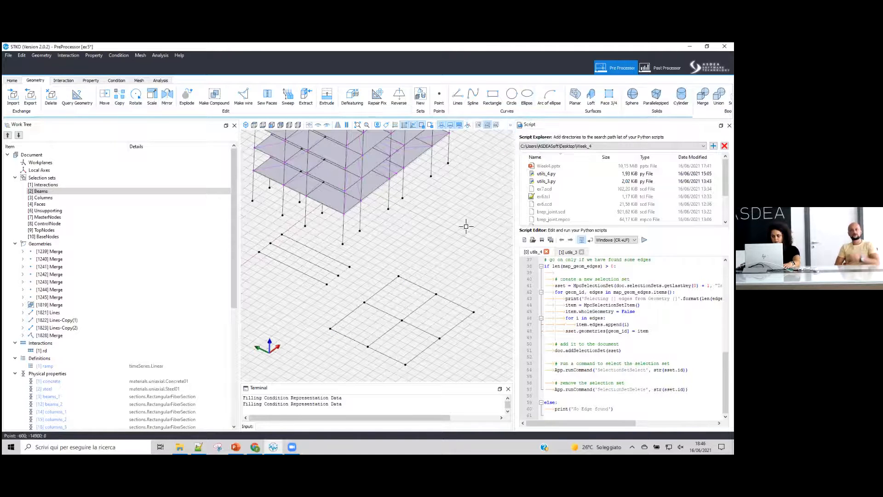
left_click(421, 306)
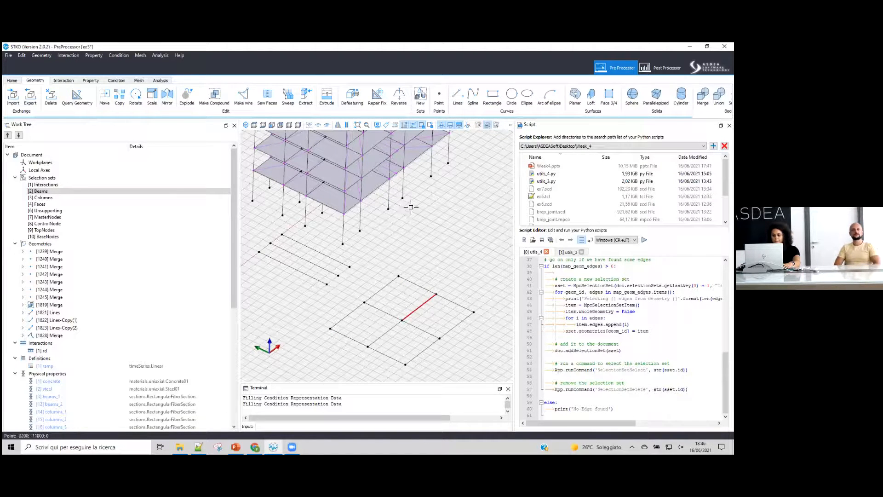
- Turn on all labels in the display options and zoom around to examine the merged grid's vertex and edge labels
left_click(377, 127)
left_click(344, 180)
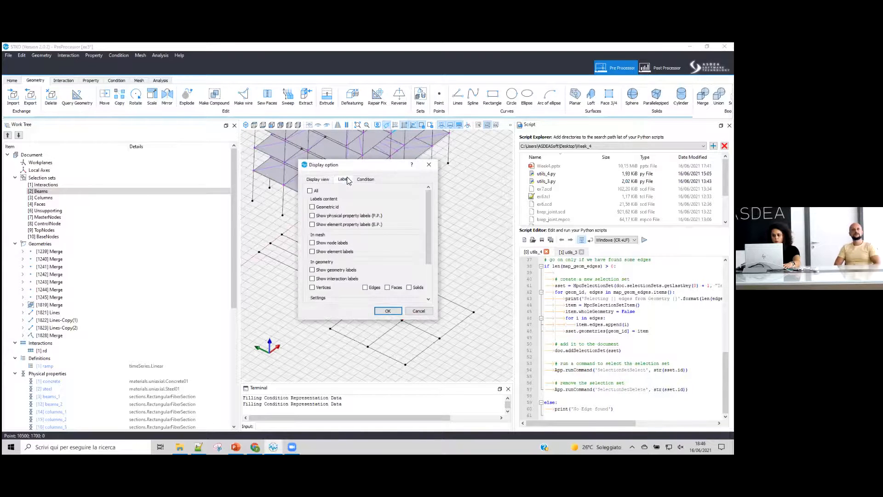
left_click(318, 193)
left_click(388, 311)
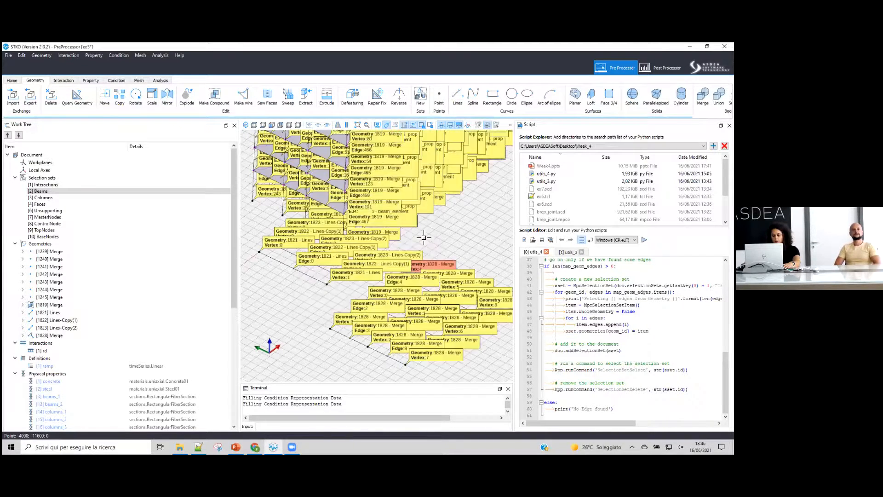
scroll(425, 302, "up", 5)
scroll(424, 302, "up", 3)
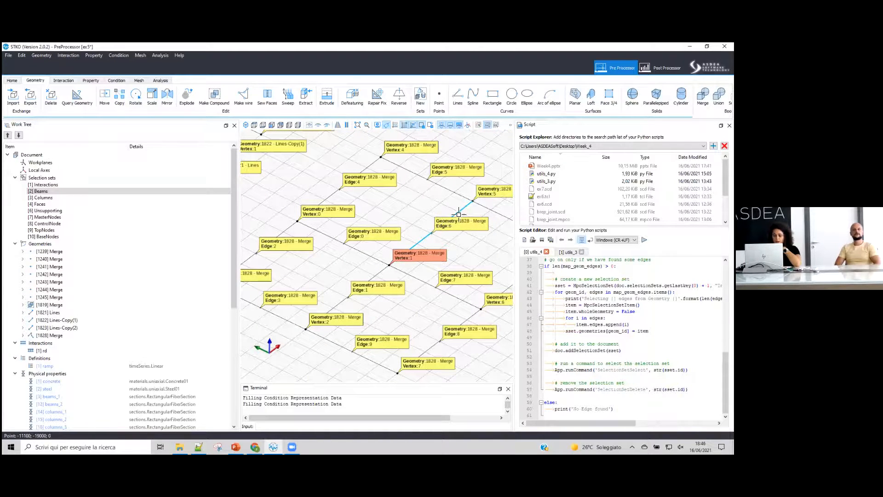
scroll(451, 247, "down", 4)
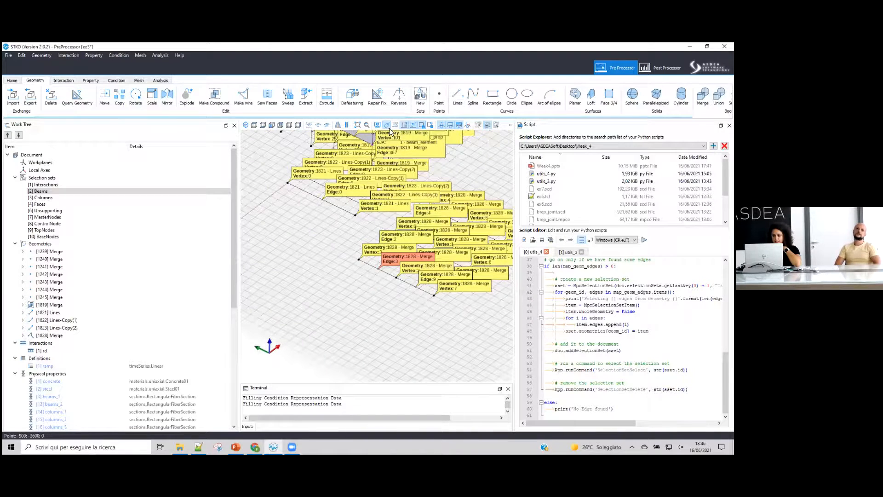
- Turn all labels off again in the display options
left_click(378, 126)
left_click(351, 179)
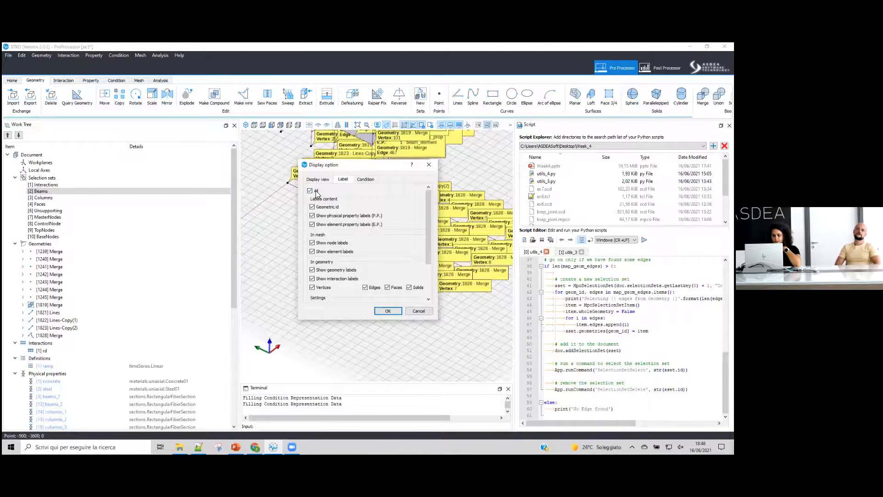
left_click(310, 191)
left_click(386, 311)
scroll(377, 305, "up", 3)
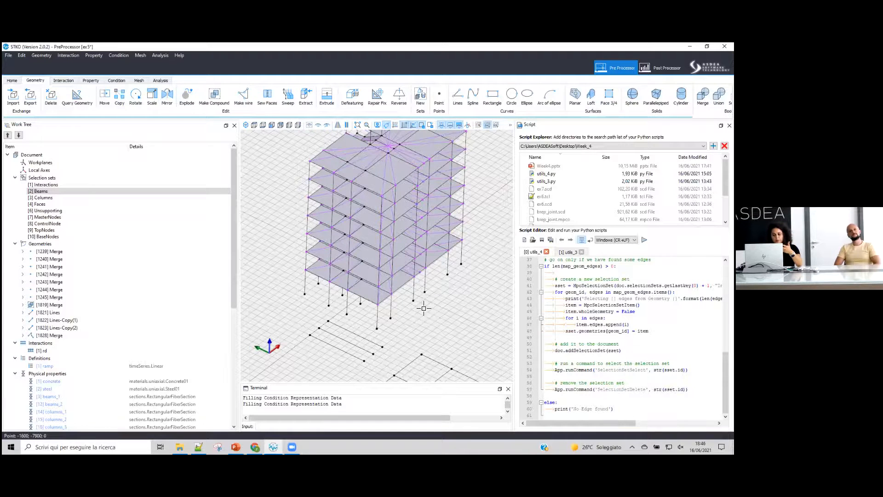
middle_click_drag(424, 308, 423, 298)
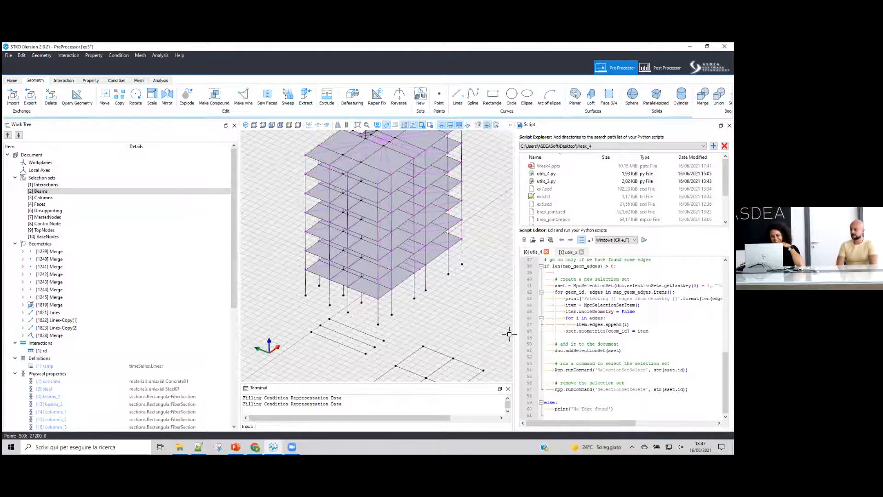
scroll(357, 275, "down", 2)
scroll(365, 281, "down", 2)
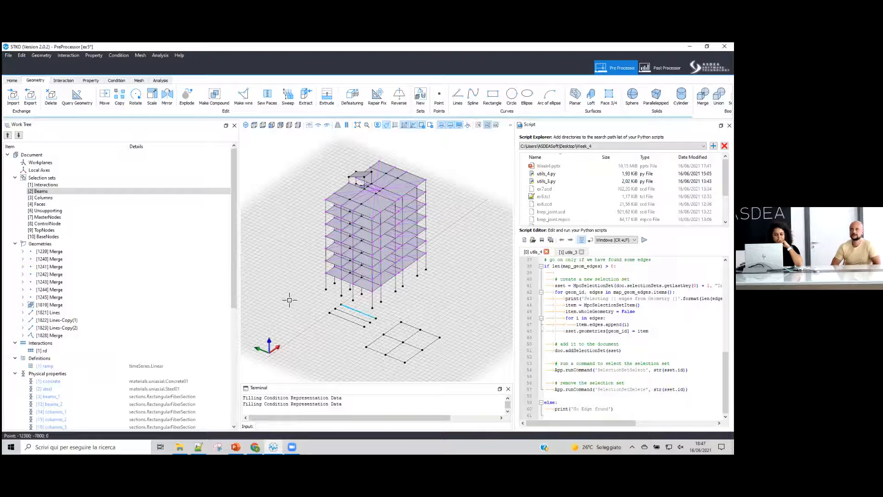
left_click_drag(240, 288, 219, 296)
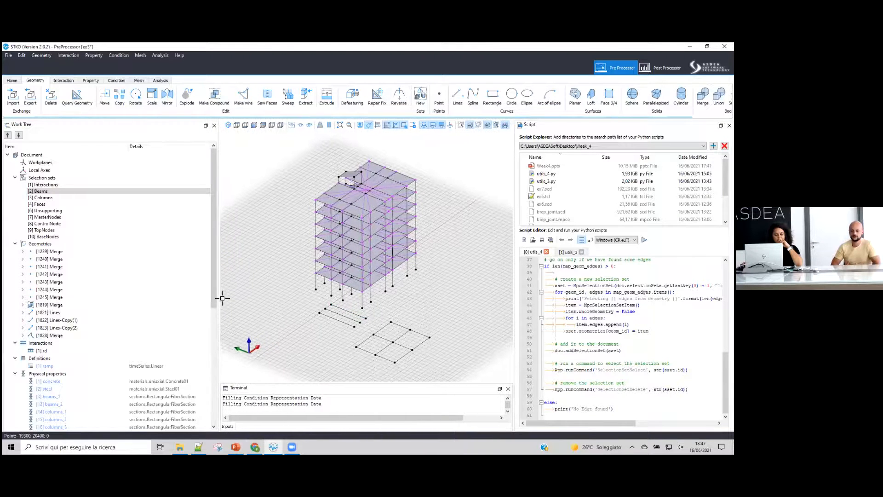
- Switch to PowerPoint and go to slide 8 on CAD command comparisons
left_click(236, 447)
scroll(102, 270, "up", 10)
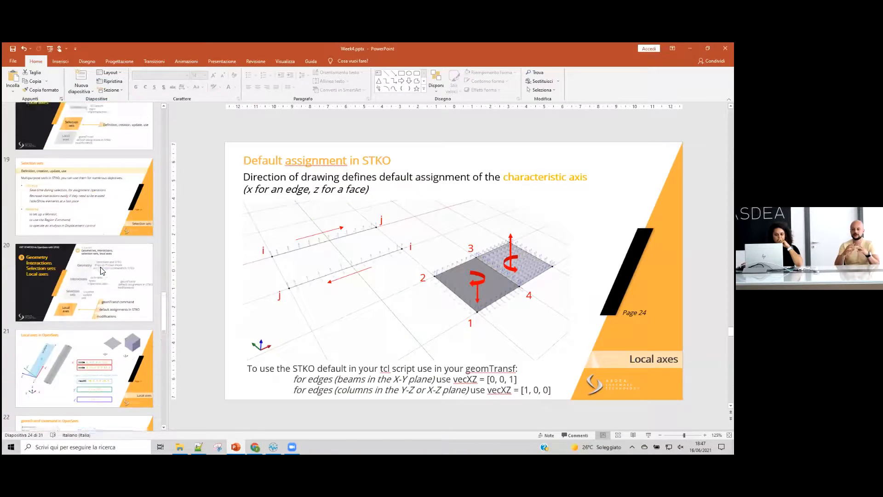
scroll(101, 271, "up", 8)
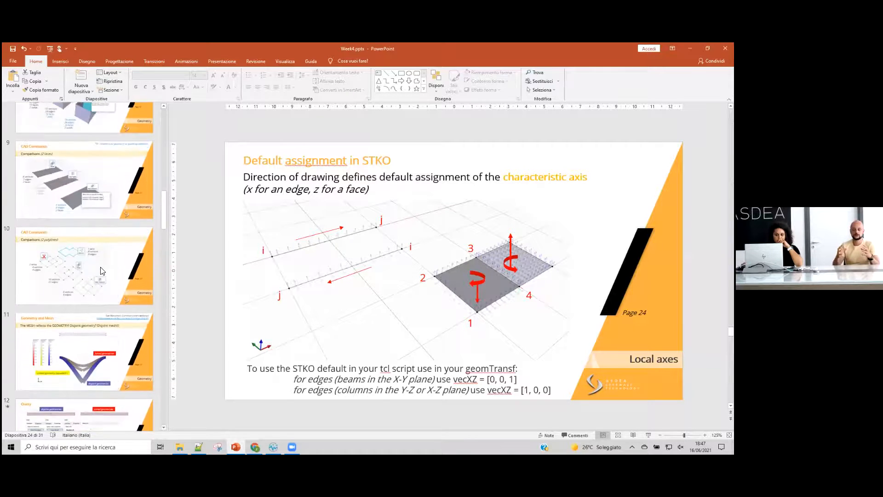
left_click(111, 255)
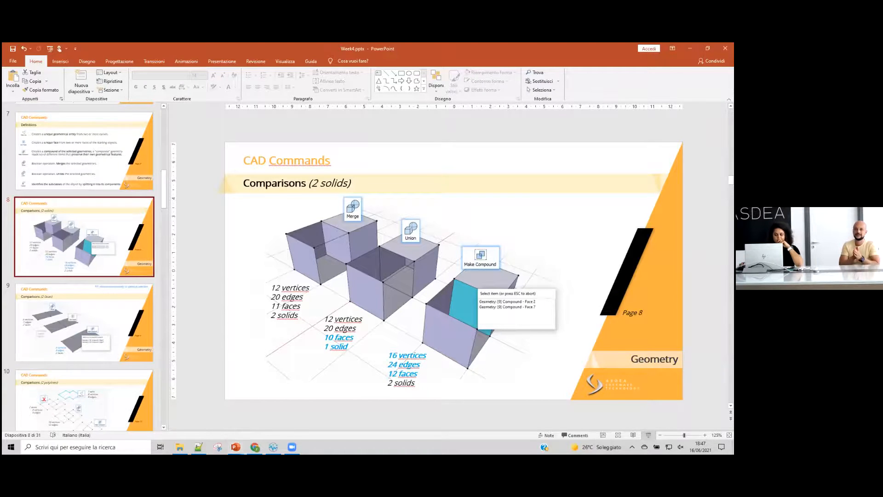
- Present slide 8 as a slideshow, then exit the slideshow
key("shift+F5")
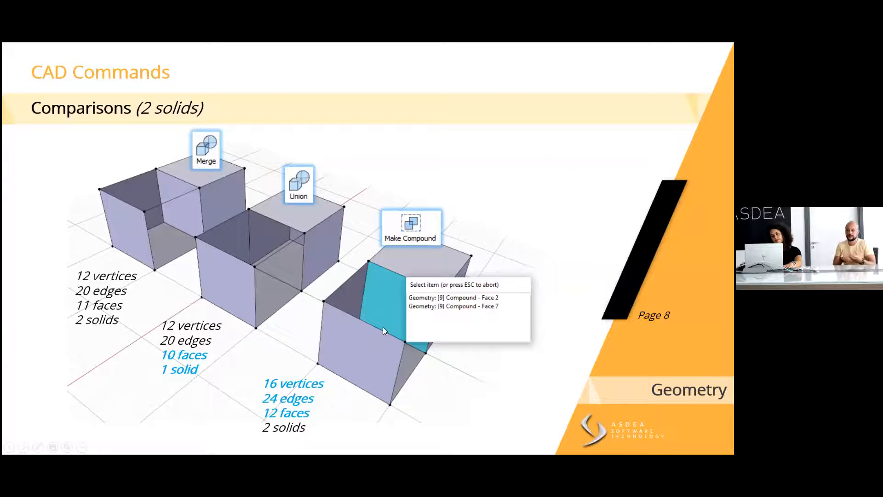
key("Escape")
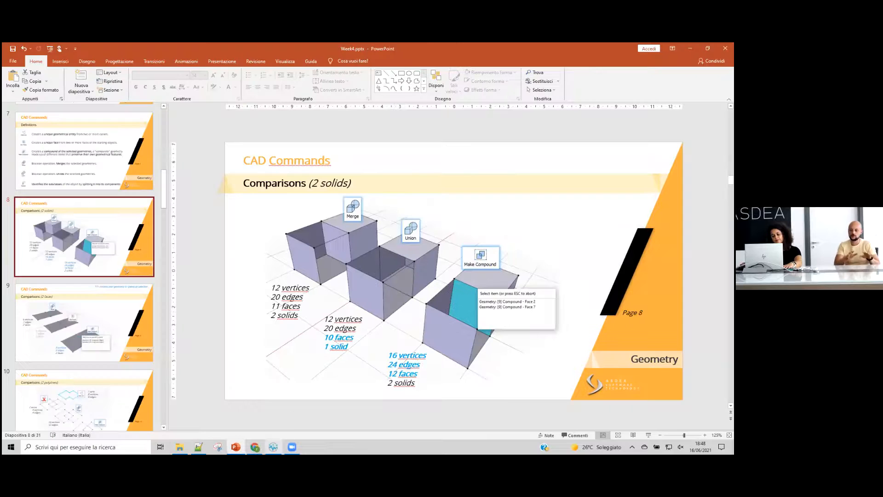
- Switch back to STKO and open ex7.scd from the Week_4 folder without saving the current model
mouse_move(273, 447)
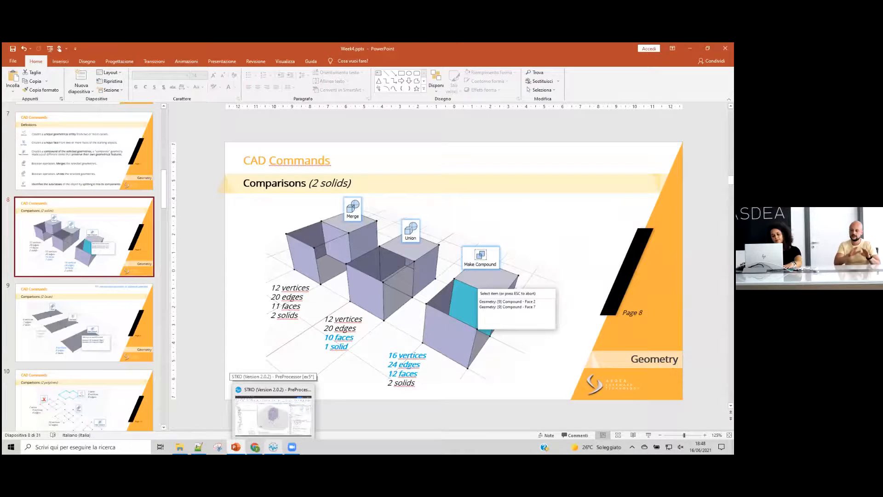
left_click(274, 414)
left_click(27, 95)
left_click(369, 253)
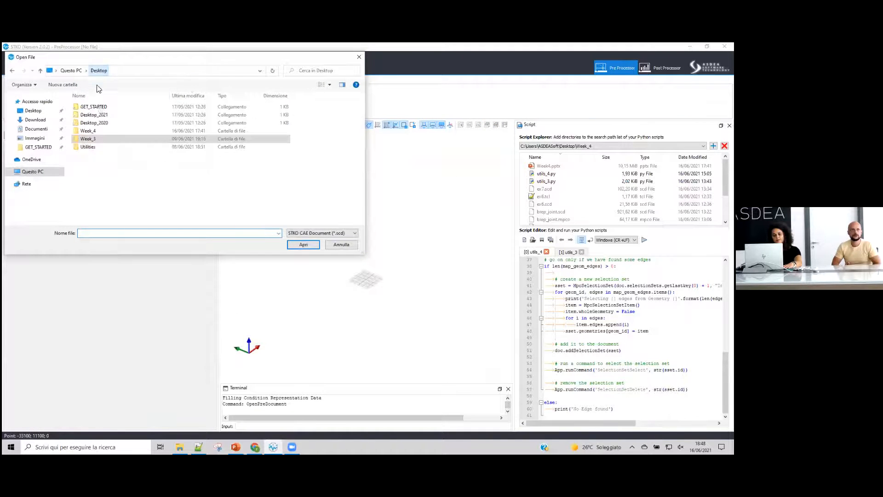
double_click(89, 131)
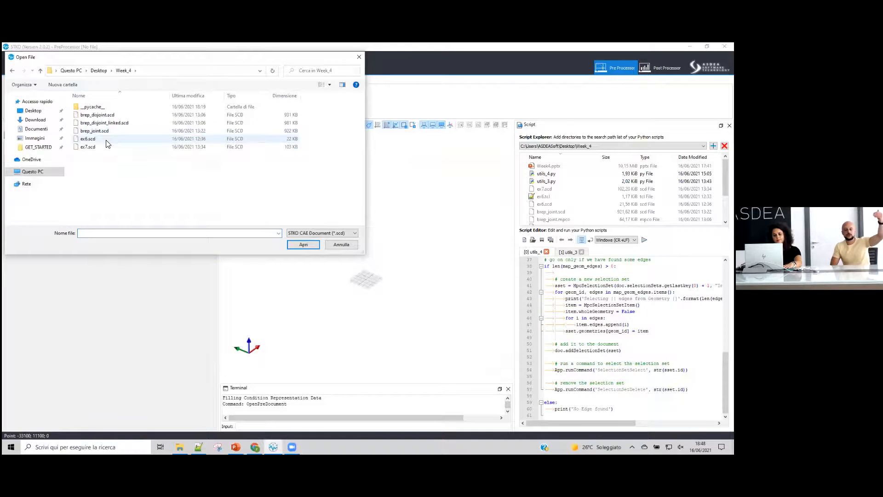
left_click(106, 148)
double_click(110, 150)
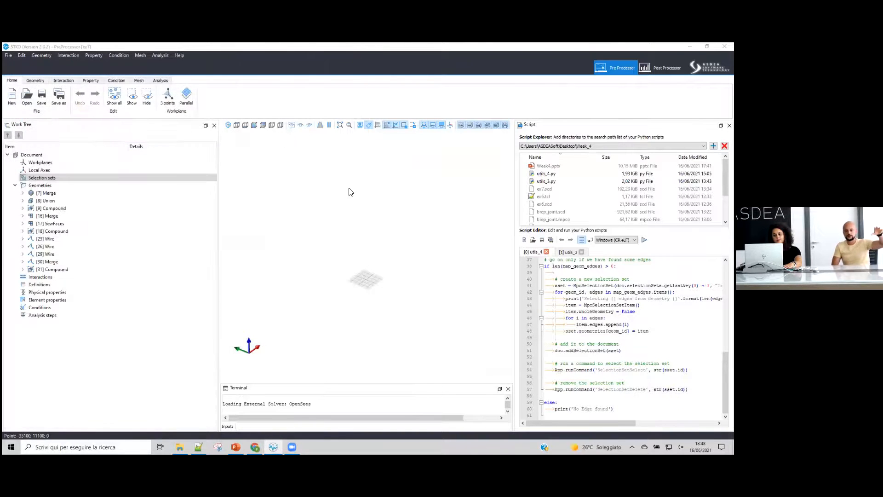
- Expand the Compound geometry's solids in the tree and select Solid [1] to highlight it
scroll(281, 250, "up", 5)
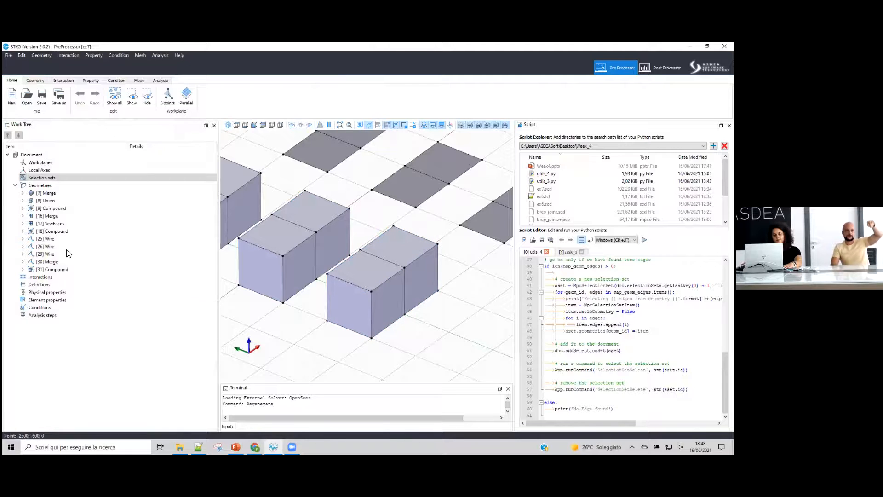
left_click(22, 208)
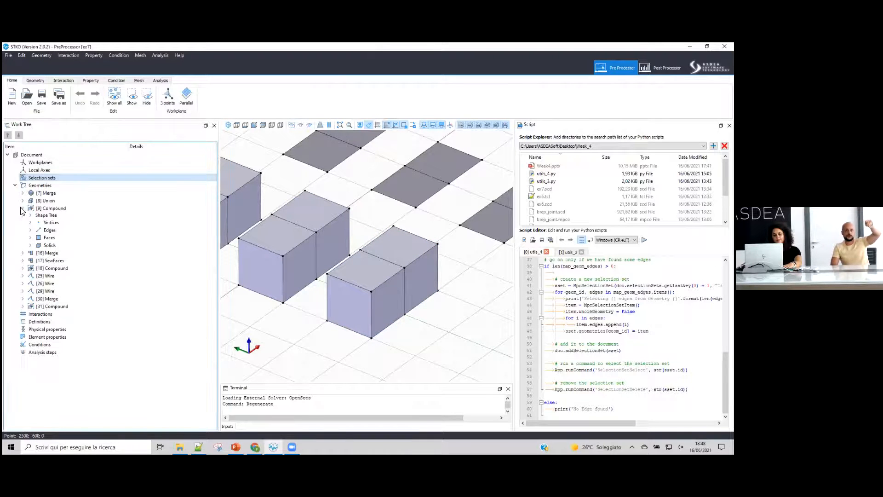
left_click(30, 246)
left_click(58, 253)
left_click(62, 261)
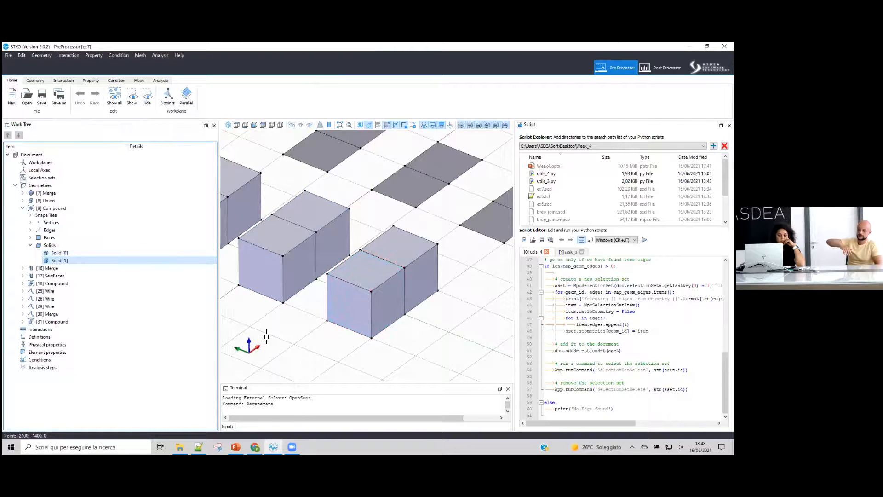
scroll(354, 300, "up", 2)
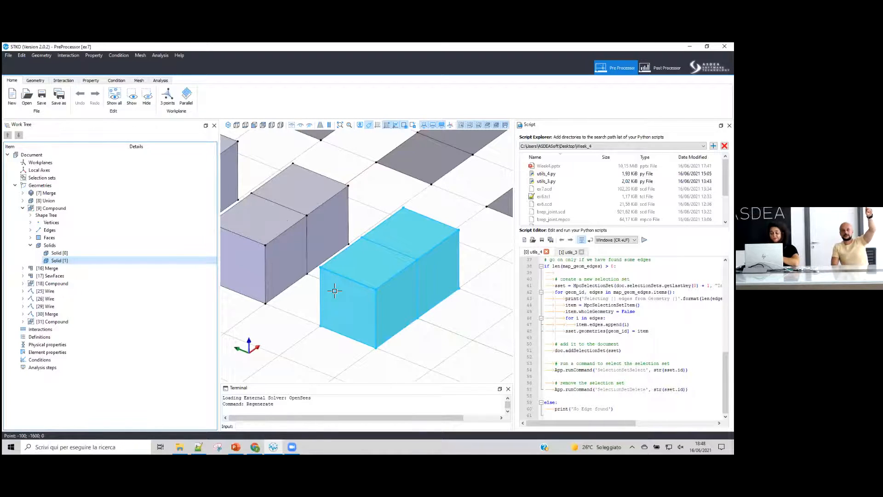
- Close ex7 and start a new empty document
left_click(427, 180)
left_click(27, 97)
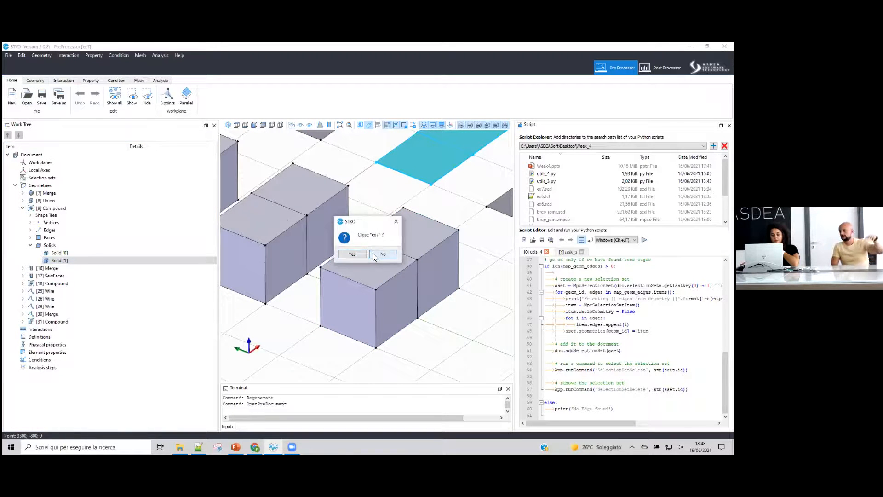
left_click(383, 254)
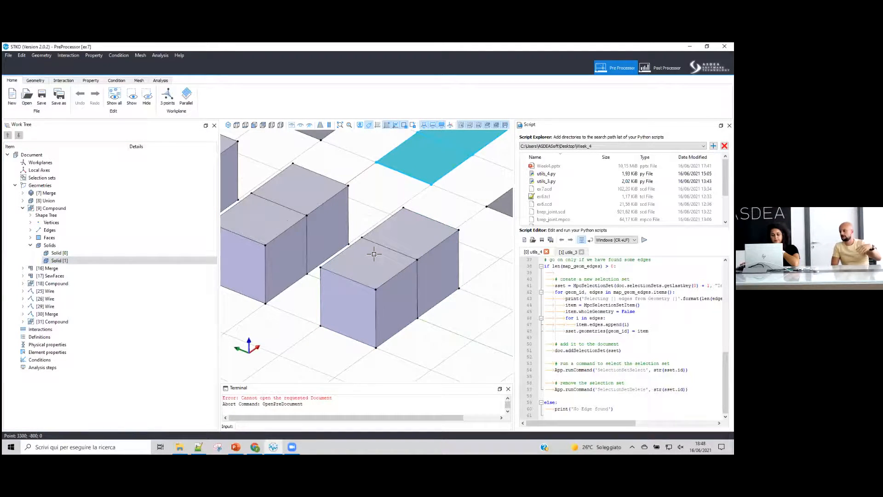
left_click(13, 96)
left_click(356, 255)
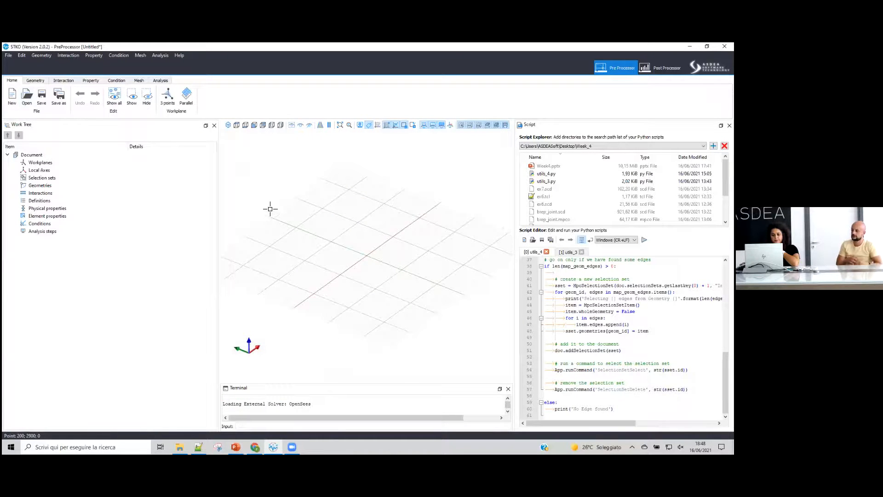
- Close the untitled document and open ex4.scd from the Week_3 folder
left_click(27, 97)
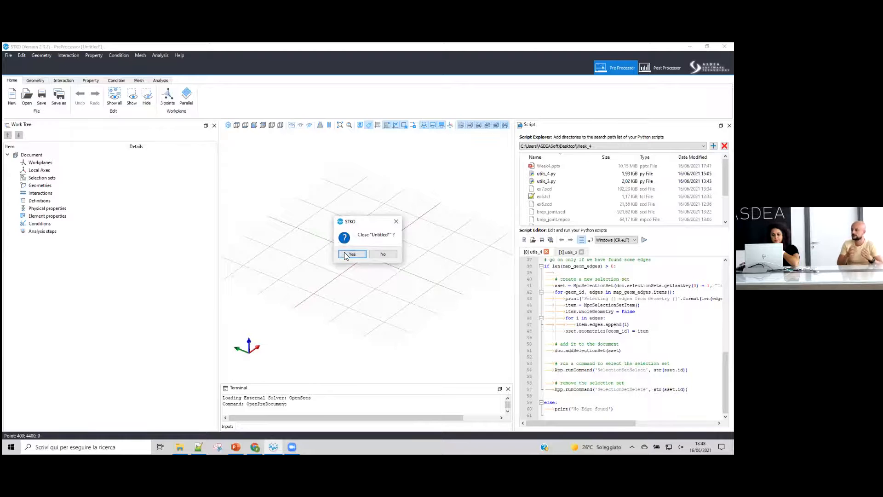
left_click(350, 254)
left_click(96, 71)
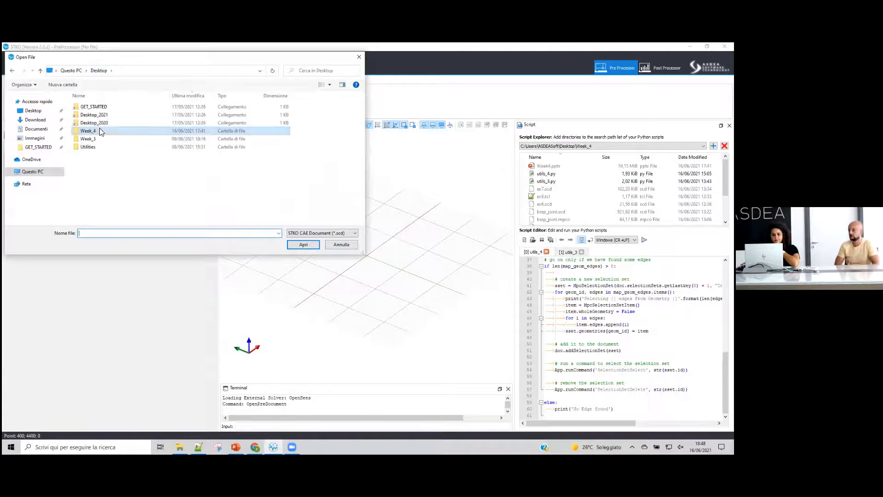
double_click(98, 134)
double_click(90, 123)
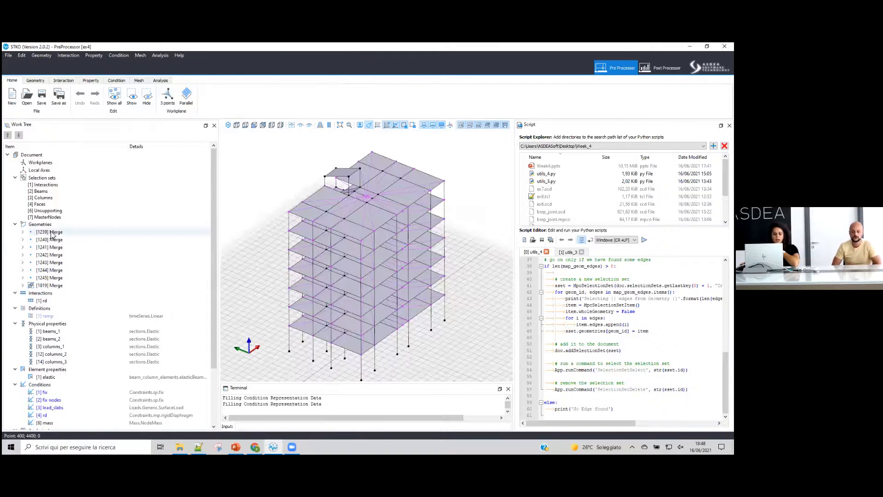
- Select the MasterNodes selection set from the work tree
left_click(60, 278)
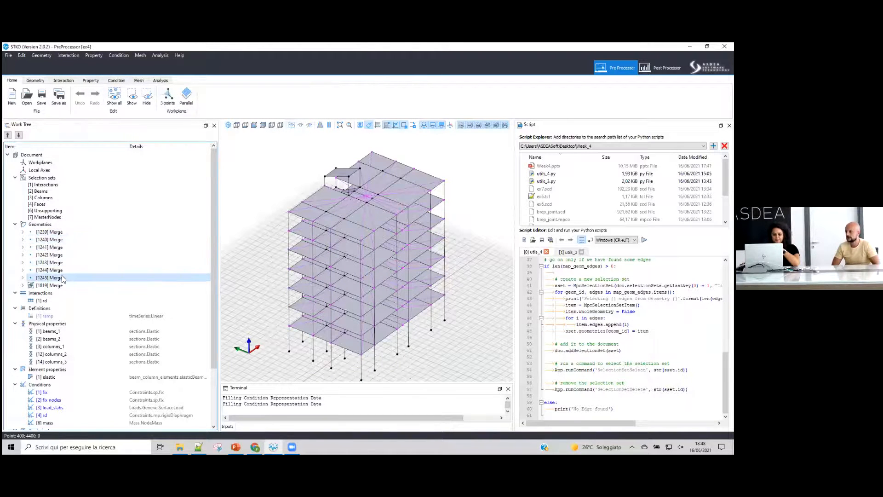
left_click(65, 217)
right_click(65, 217)
left_click(92, 261)
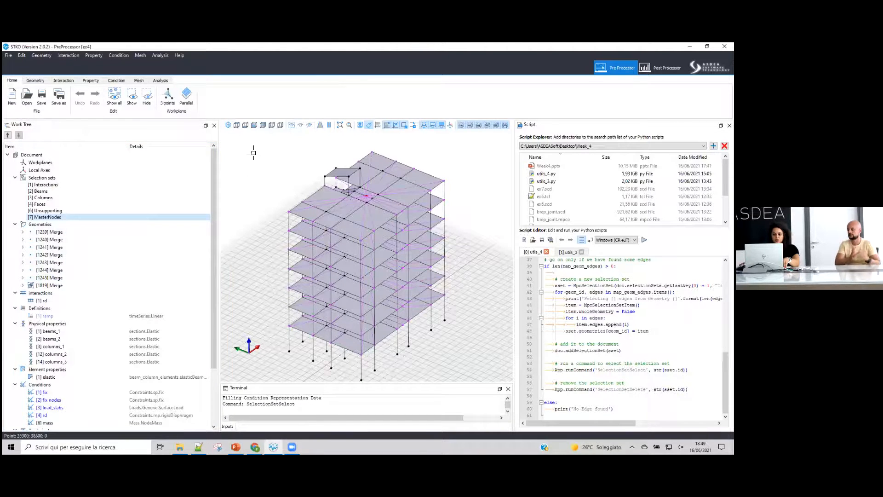
- Try to make a compound from the MasterNodes selection set
left_click(36, 80)
left_click(214, 97)
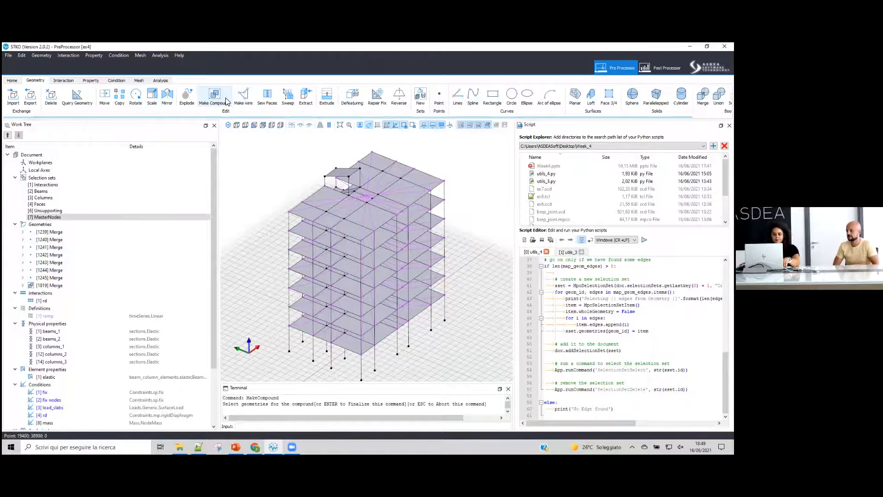
right_click(56, 217)
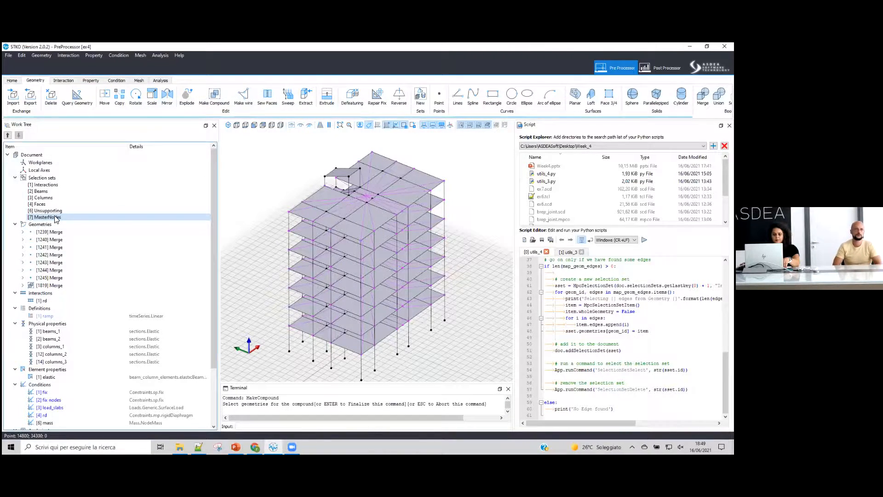
left_click(92, 249)
key("Return")
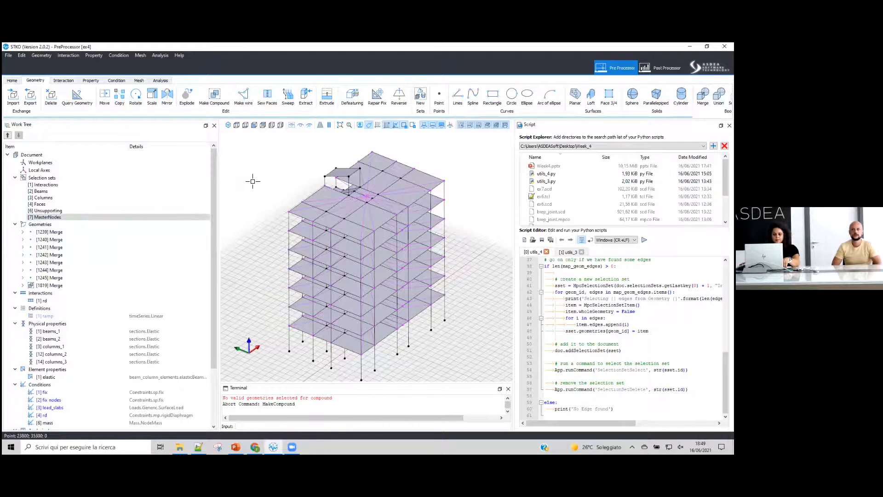
left_click(223, 99)
right_click(72, 218)
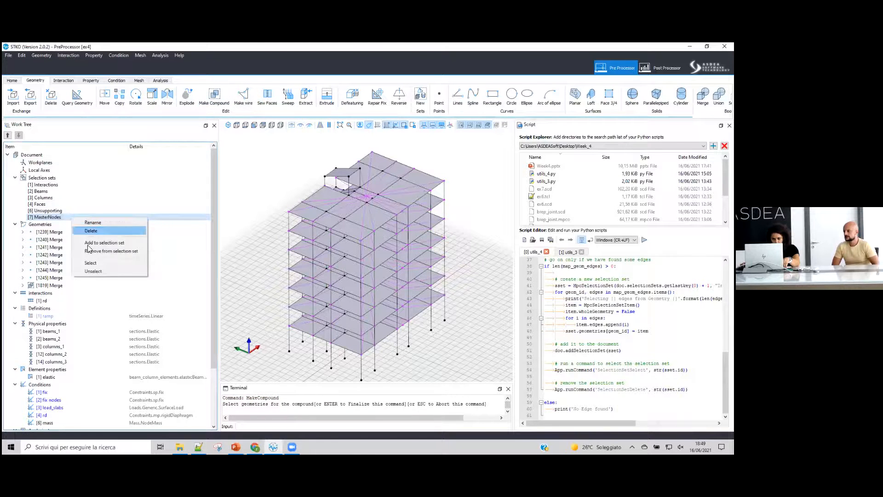
left_click(91, 263)
middle_click_drag(345, 265, 299, 244)
key("Escape")
type("\\")
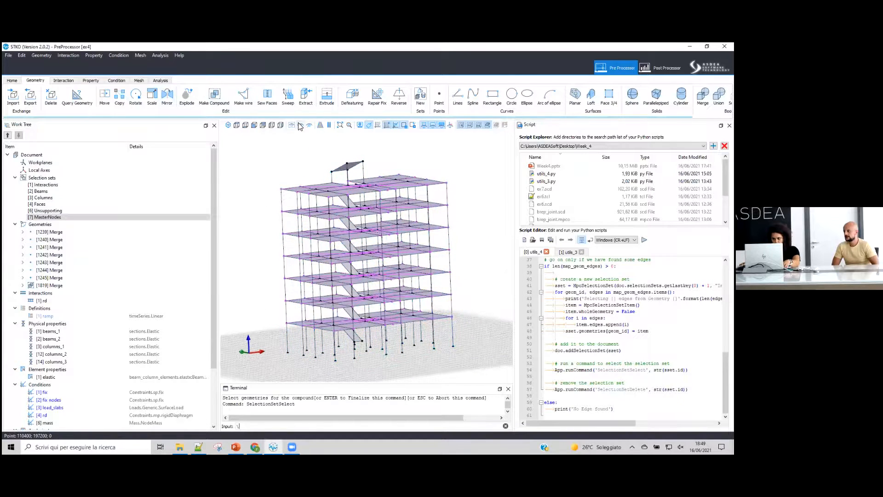
- Show all geometries in the viewport
left_click(299, 124)
left_click(292, 125)
scroll(381, 197, "up", 5)
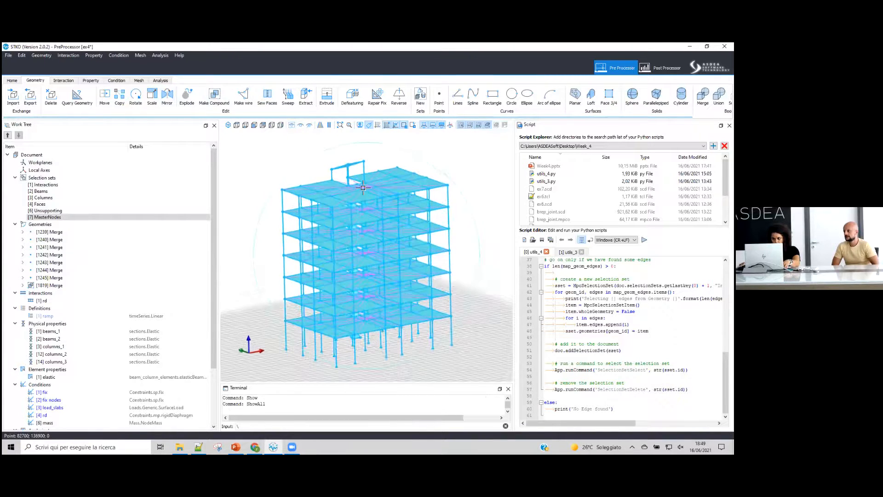
scroll(381, 197, "up", 3)
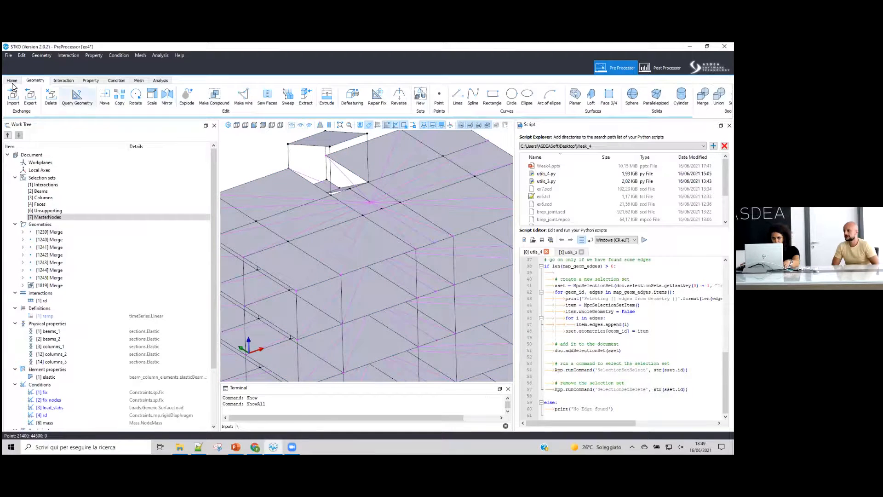
left_click(12, 80)
scroll(368, 197, "up", 4)
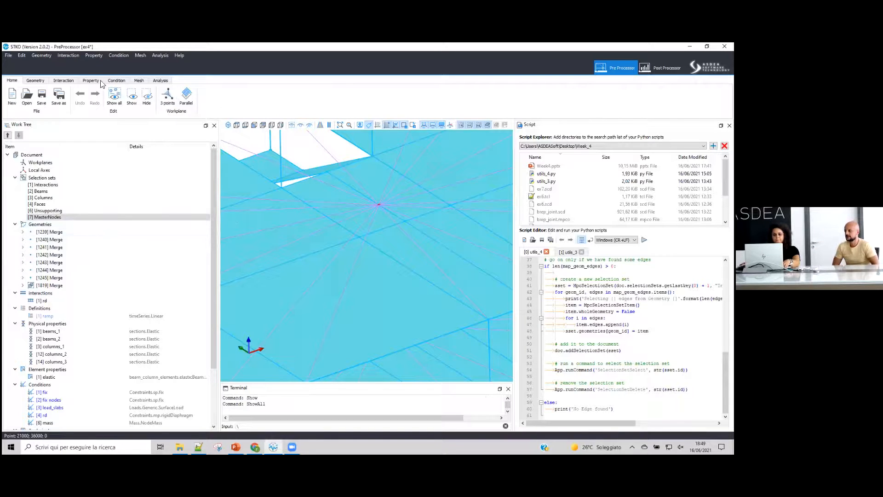
- Make a compound from the Merge geometries [1239] to [1245], selecting each in the work tree
left_click(33, 82)
left_click(208, 97)
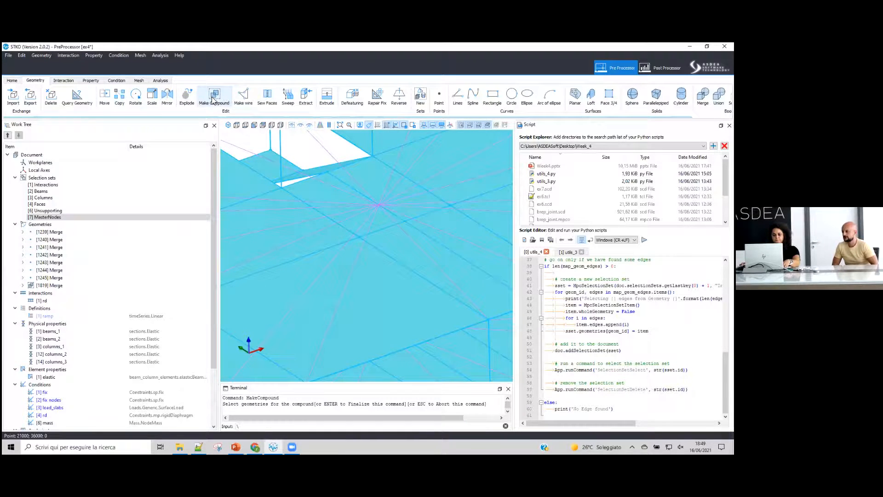
right_click(59, 233)
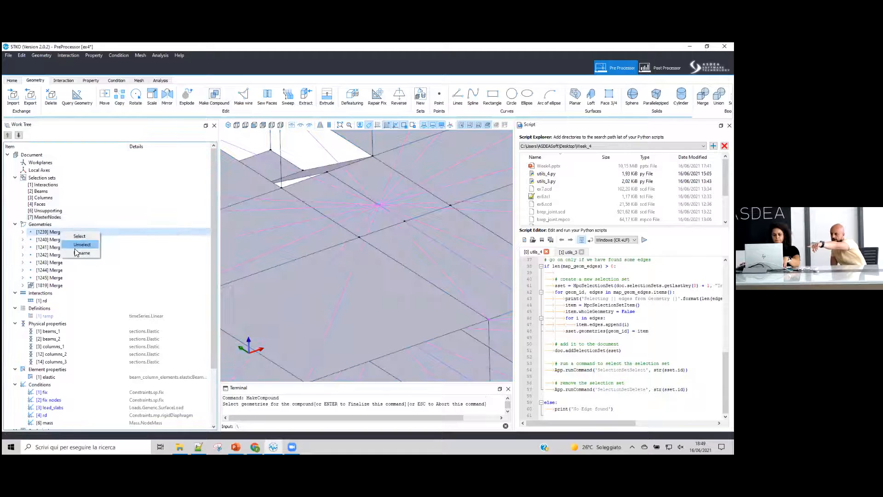
left_click(76, 238)
right_click(85, 254)
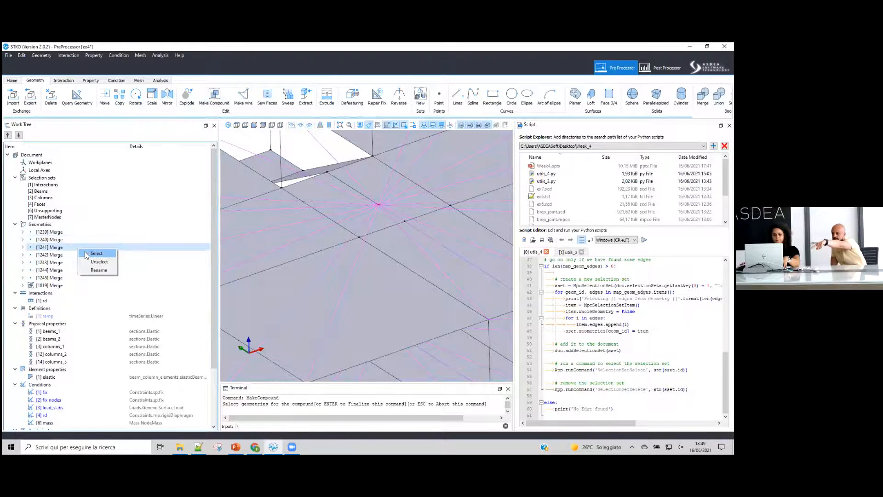
left_click(96, 259)
right_click(89, 262)
left_click(98, 267)
right_click(98, 270)
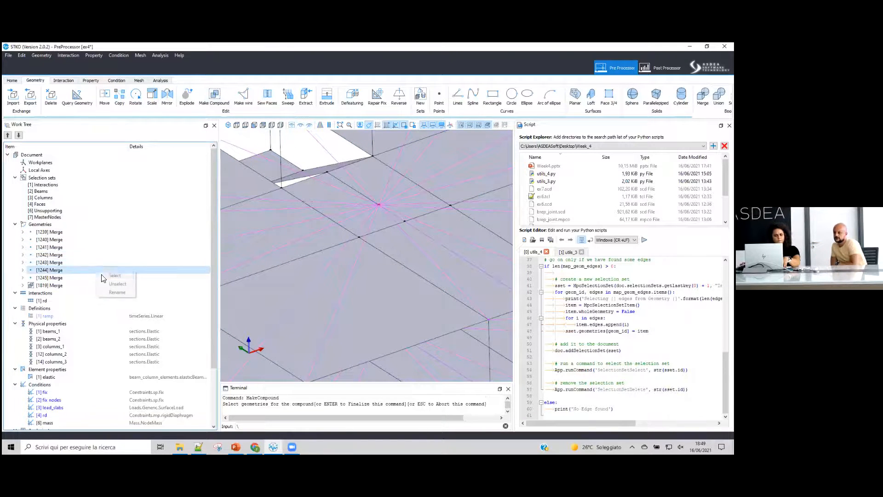
left_click(102, 276)
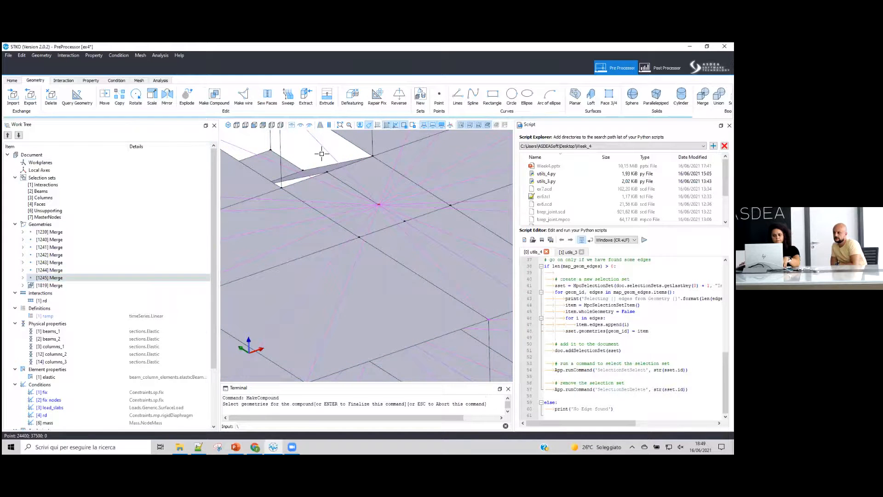
key("Return")
- Rename geometry [1819] Merge to MasterNodes
left_click(46, 233)
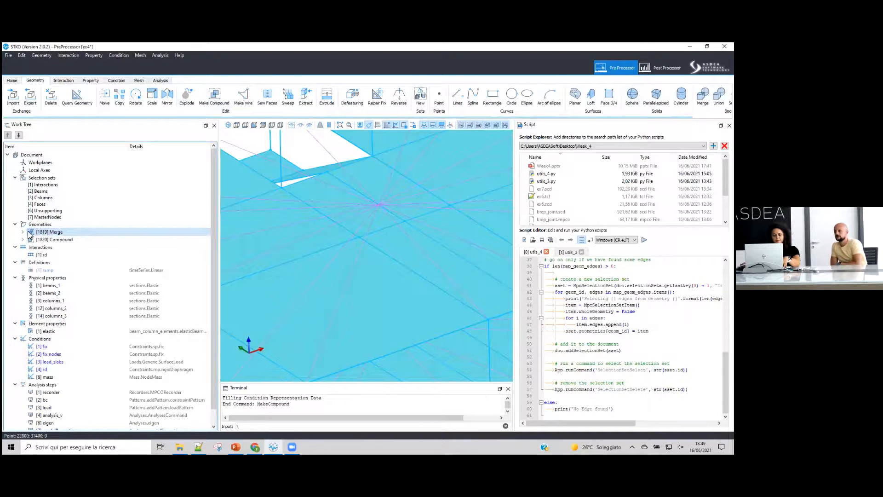
left_click(22, 233)
right_click(53, 233)
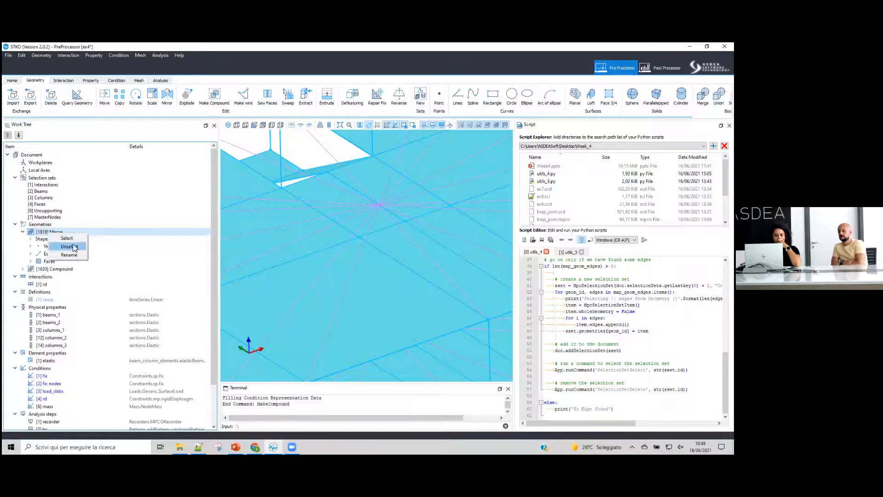
left_click(69, 254)
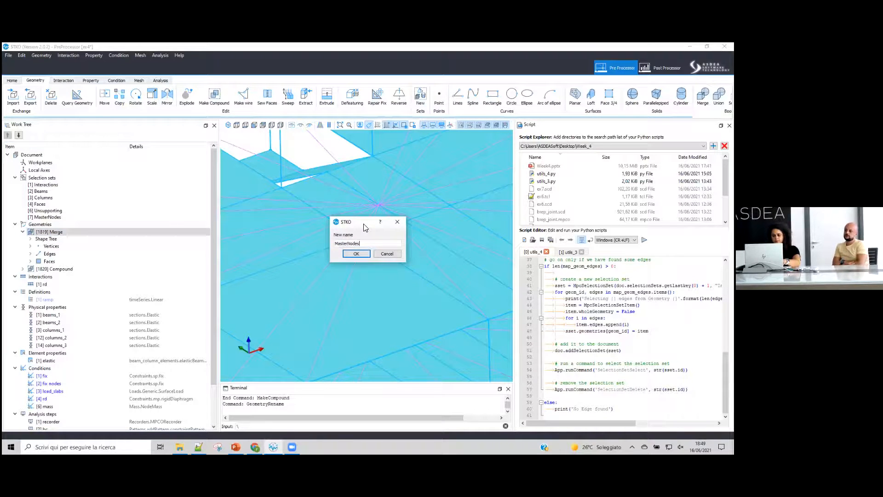
left_click(355, 254)
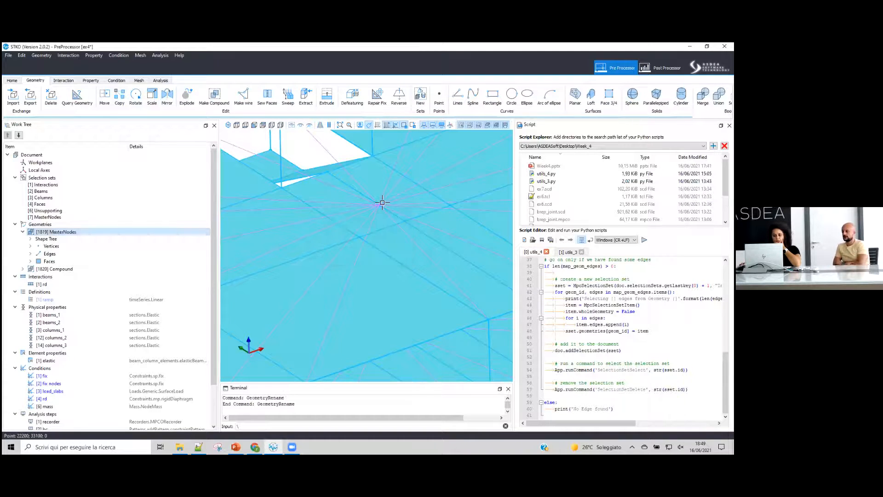
- Pick a point in the viewport to check which geometries lie there
left_click(376, 205)
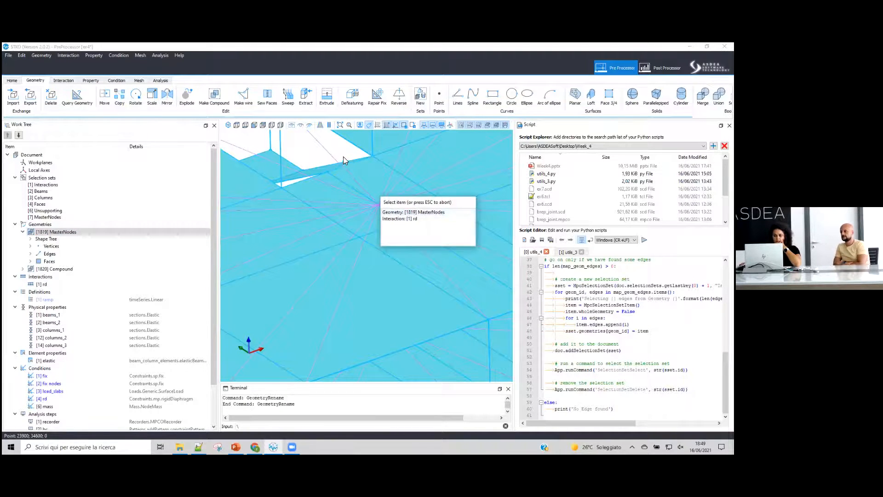
key("Escape")
scroll(404, 197, "down", 10)
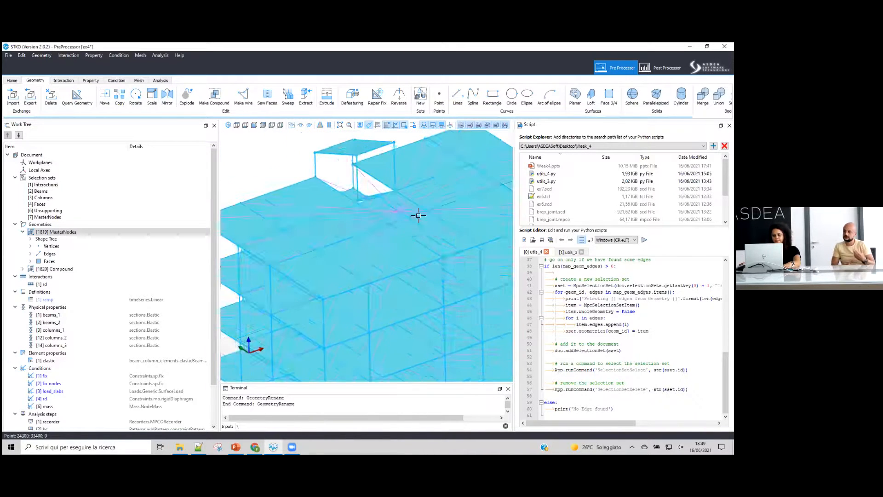
scroll(479, 288, "up", 3)
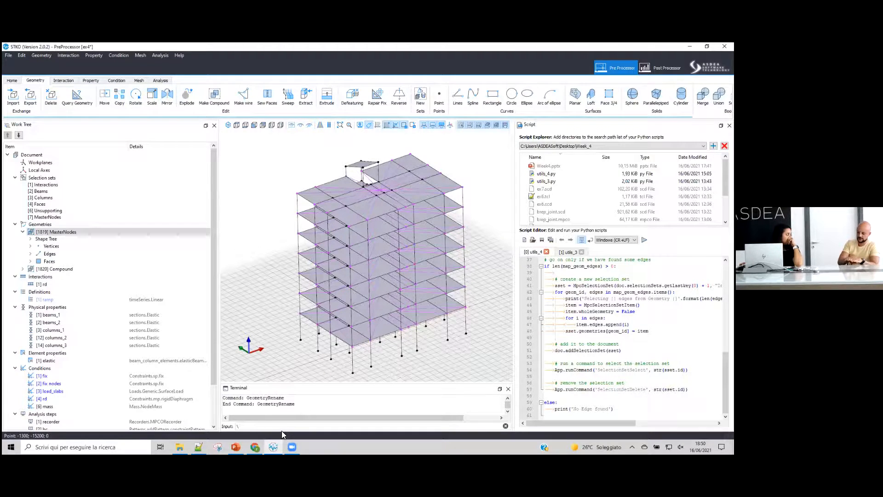
- Save the model and switch to the PowerPoint presentation's slide 9 on CAD comparisons
left_click(21, 80)
left_click(41, 96)
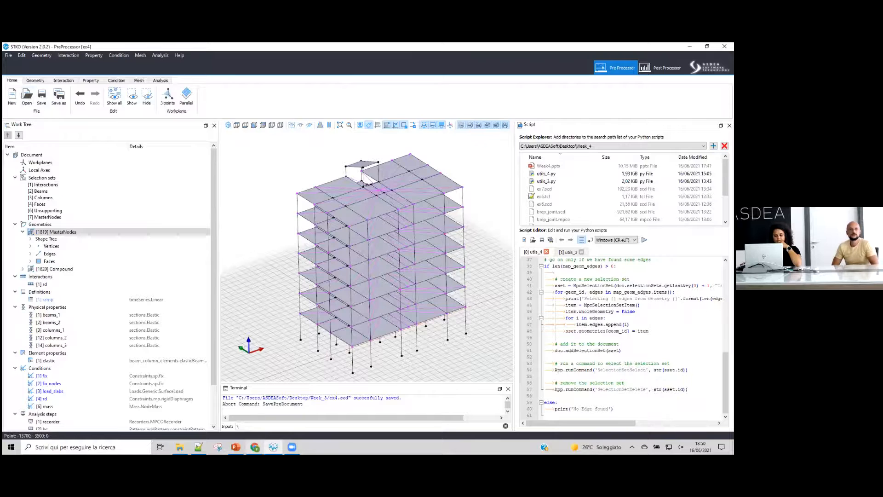
left_click(236, 447)
left_click(92, 314)
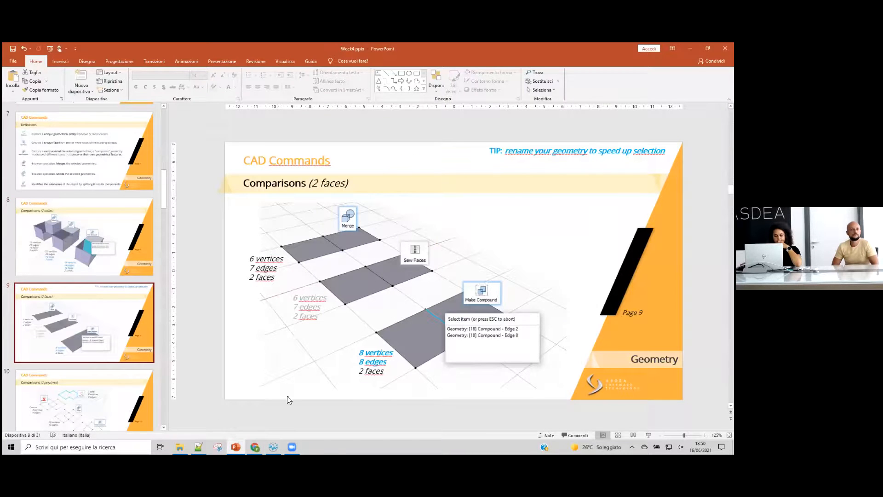